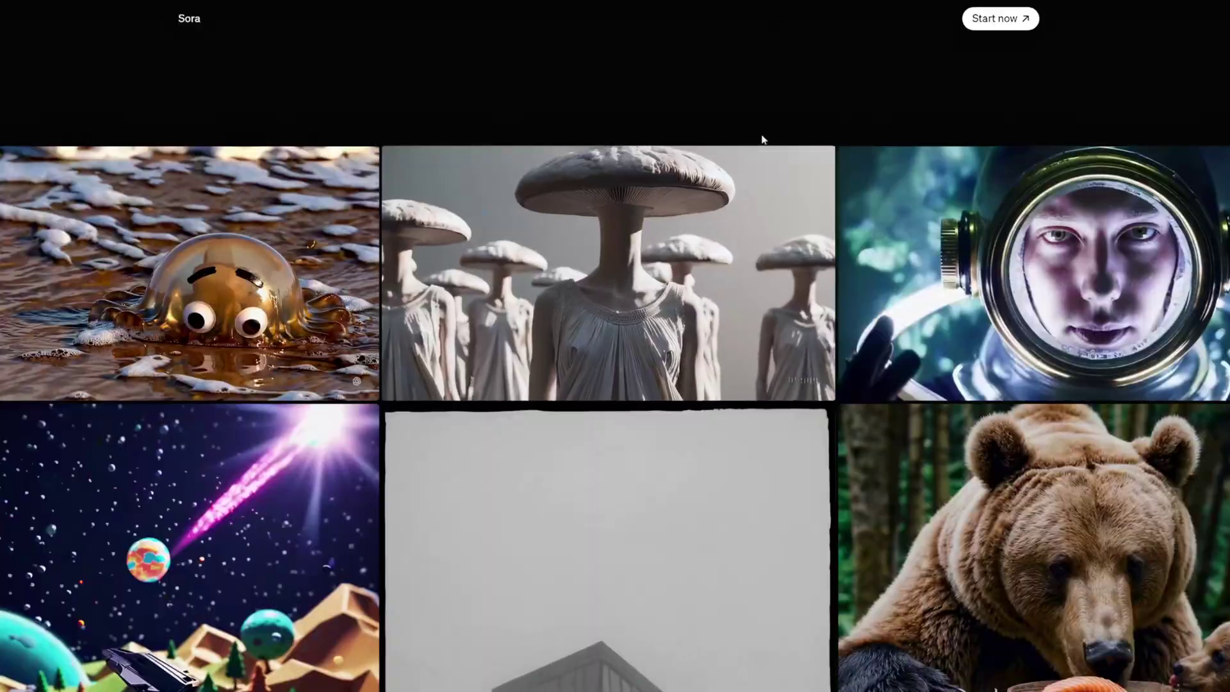
Step: Scroll down through the Sora sample-video grid and back up to browse the Featured gallery
scroll(763, 139, "down", 5)
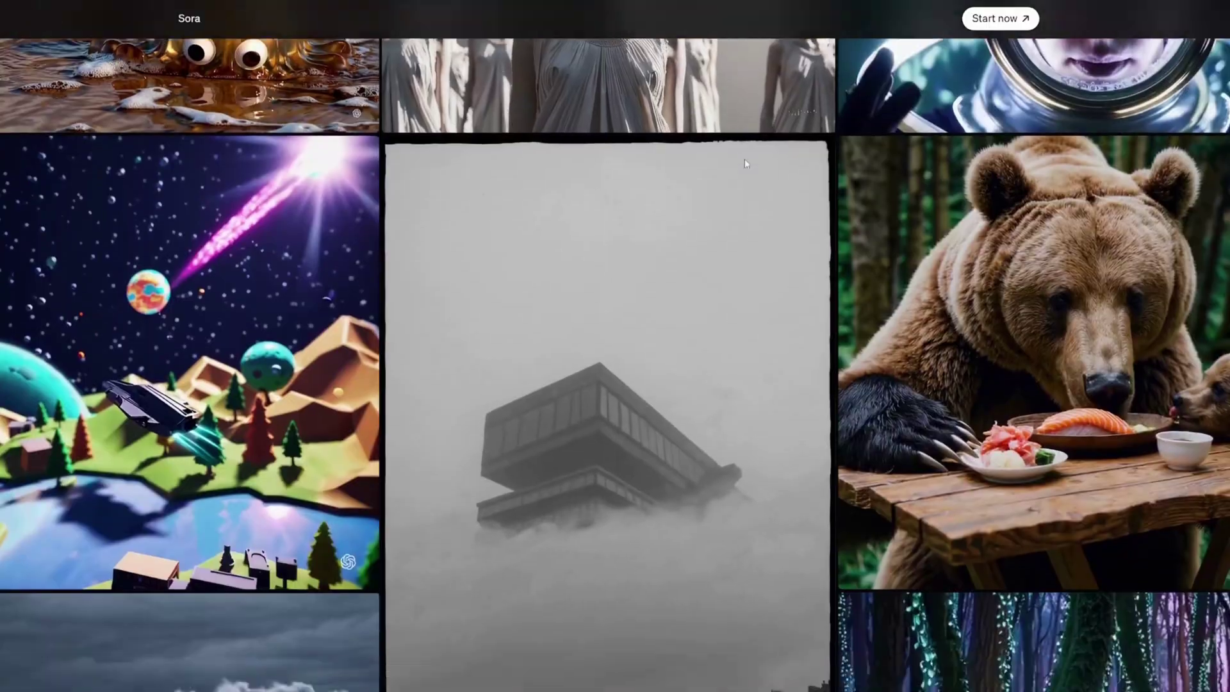
scroll(743, 241, "down", 1)
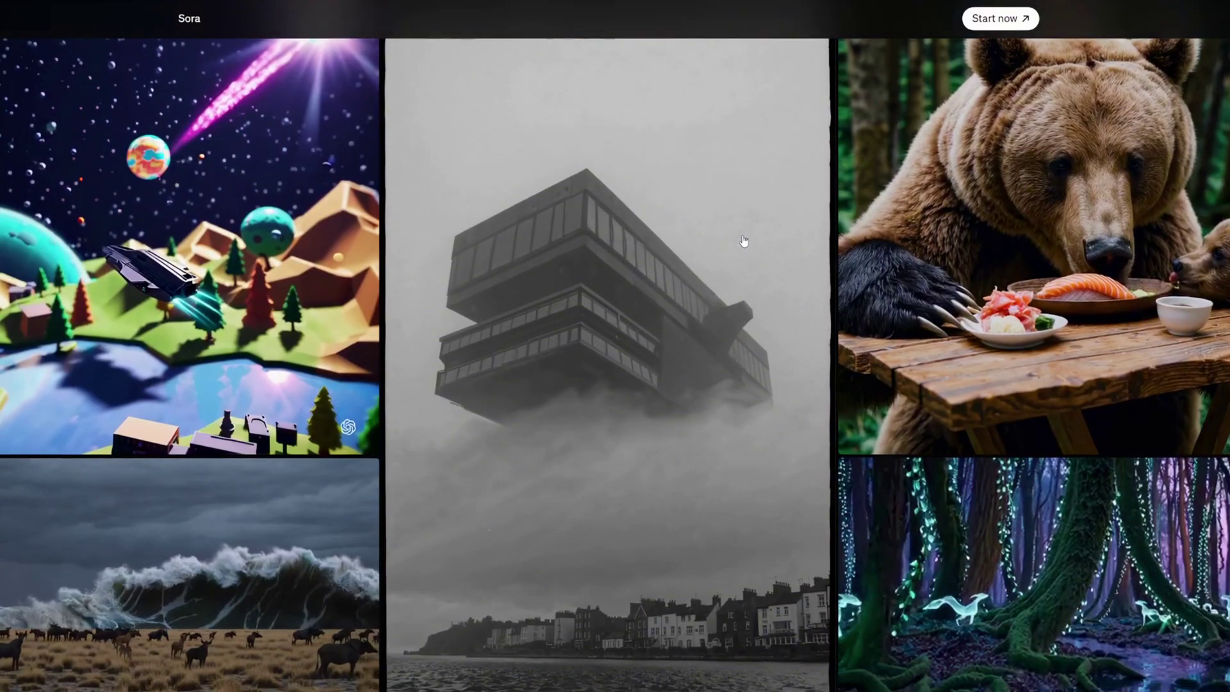
scroll(744, 239, "down", 15)
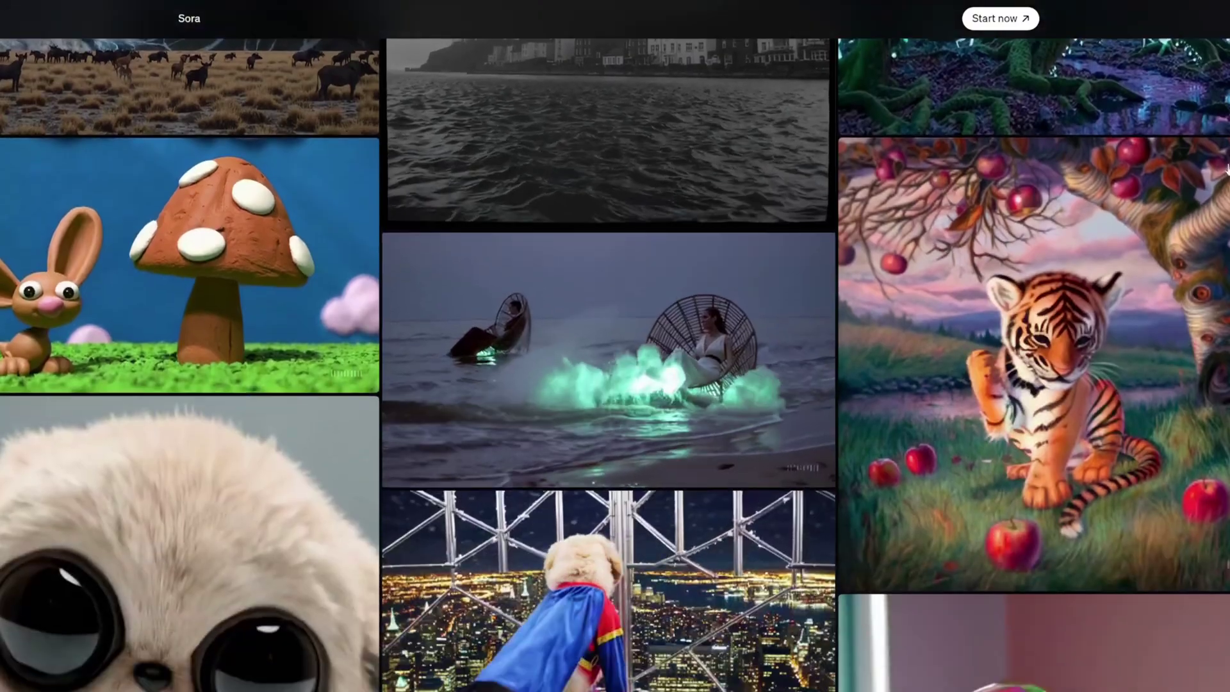
scroll(789, 343, "down", 10)
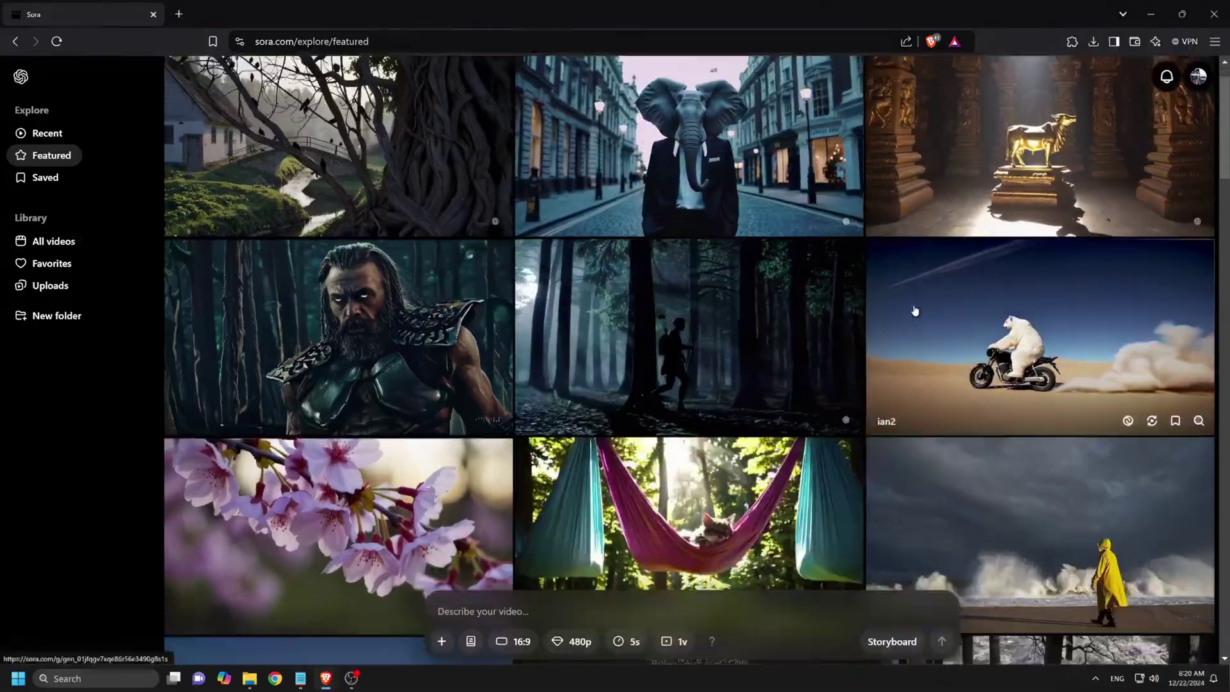
scroll(915, 311, "down", 12)
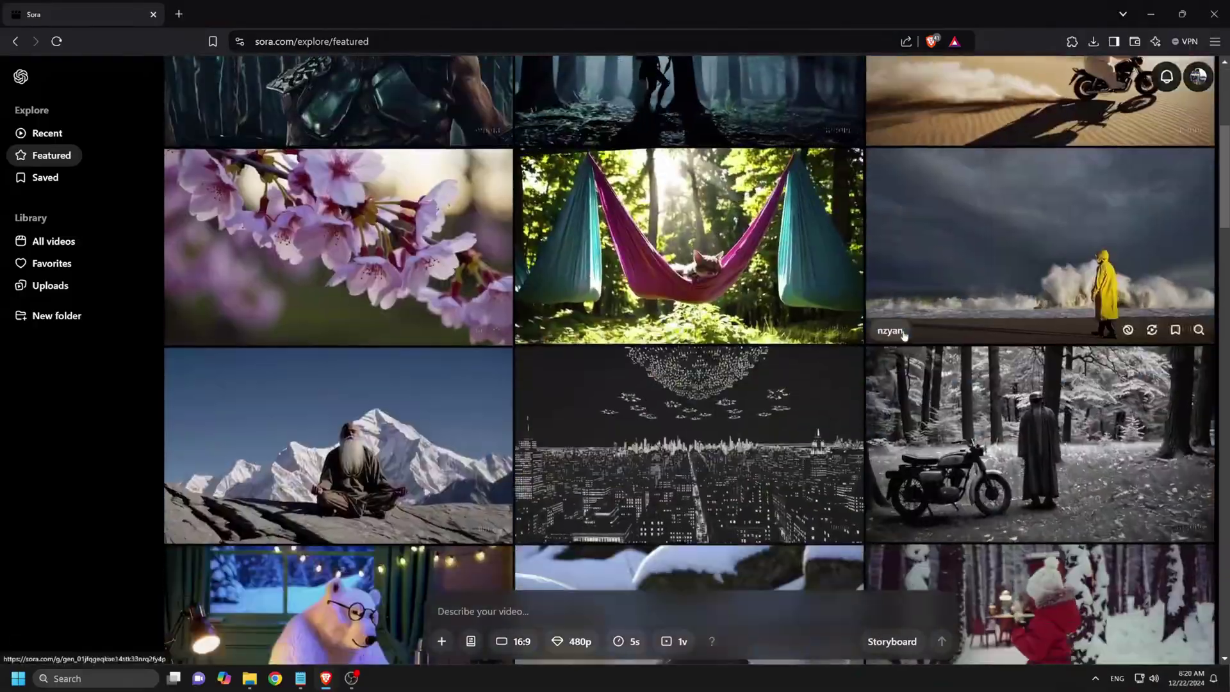
scroll(911, 348, "down", 4)
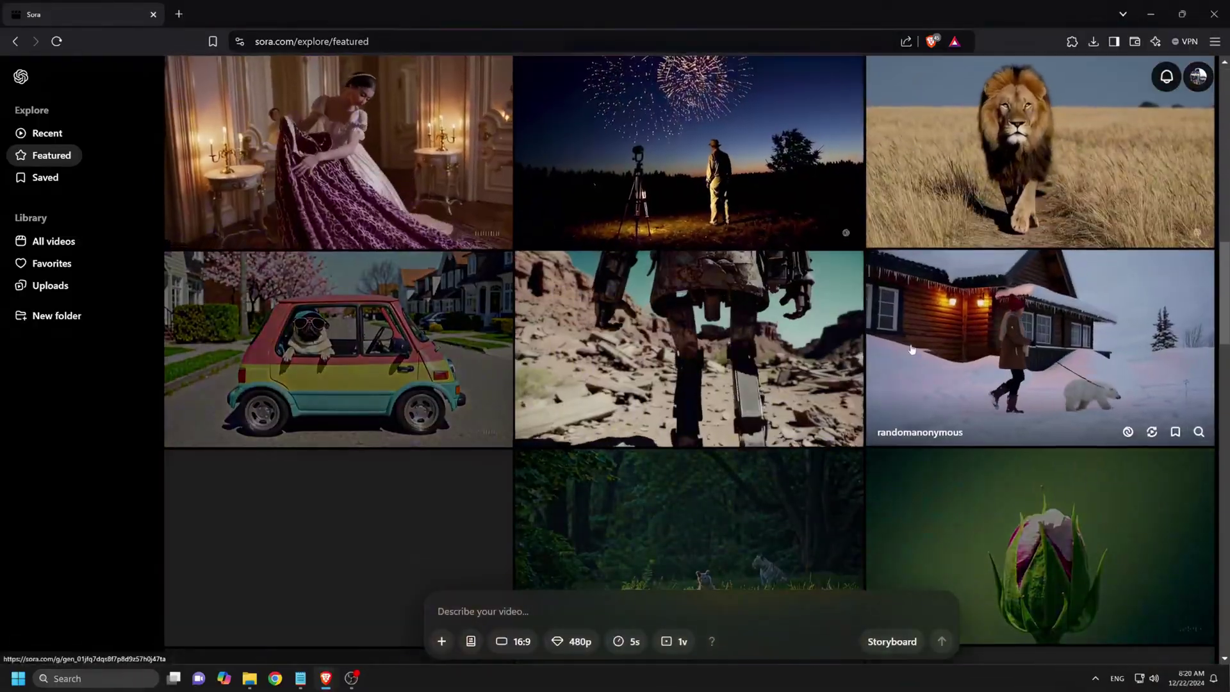
scroll(961, 372, "up", 6)
scroll(1002, 387, "up", 12)
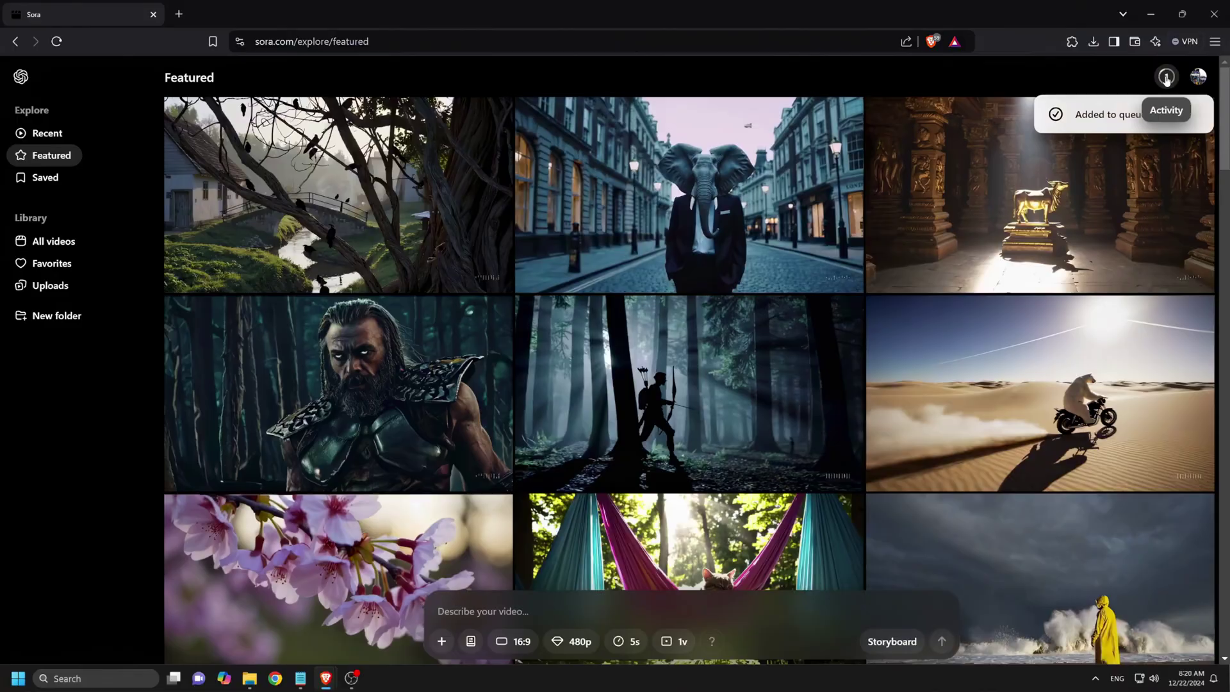
Step: Review the finished Fox Joins Virtual Meeting video from Activity, then return to the gallery
left_click(1166, 77)
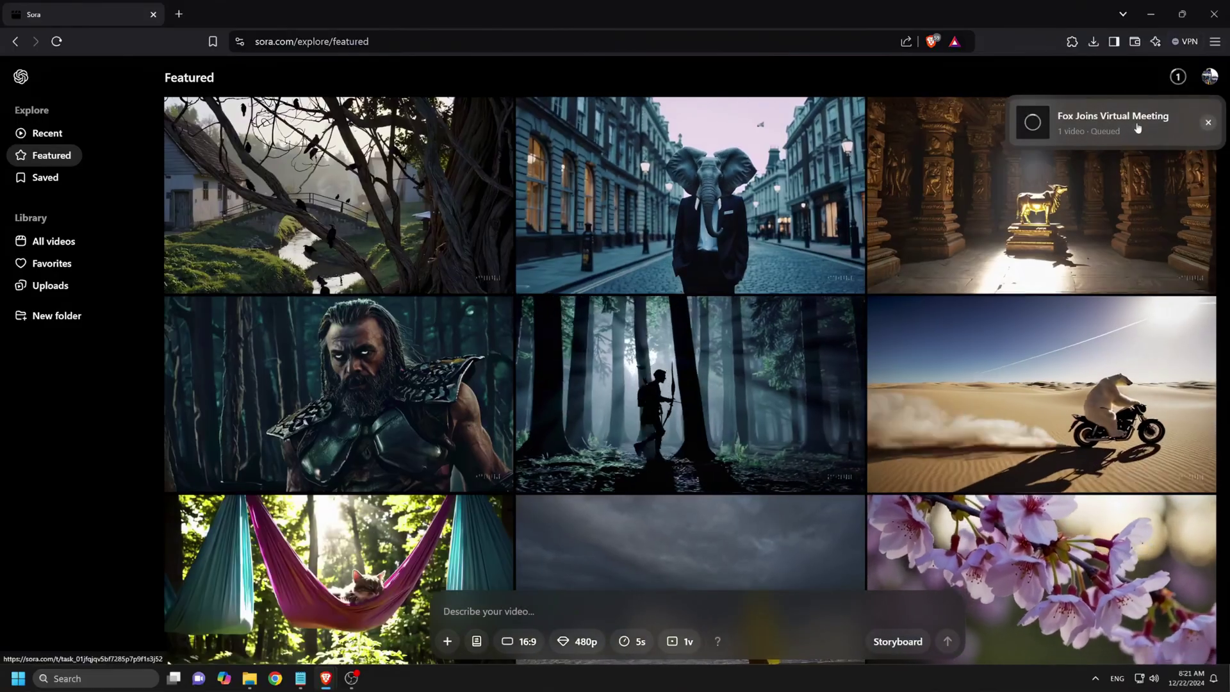
left_click(1138, 128)
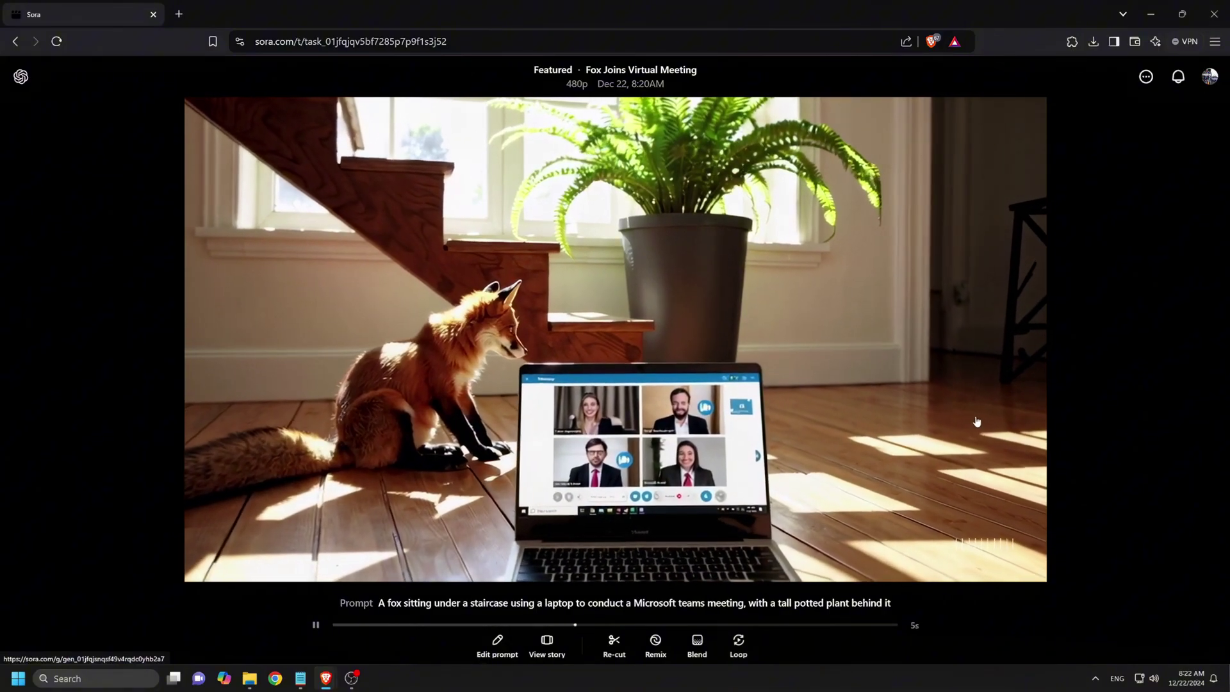
key("Escape")
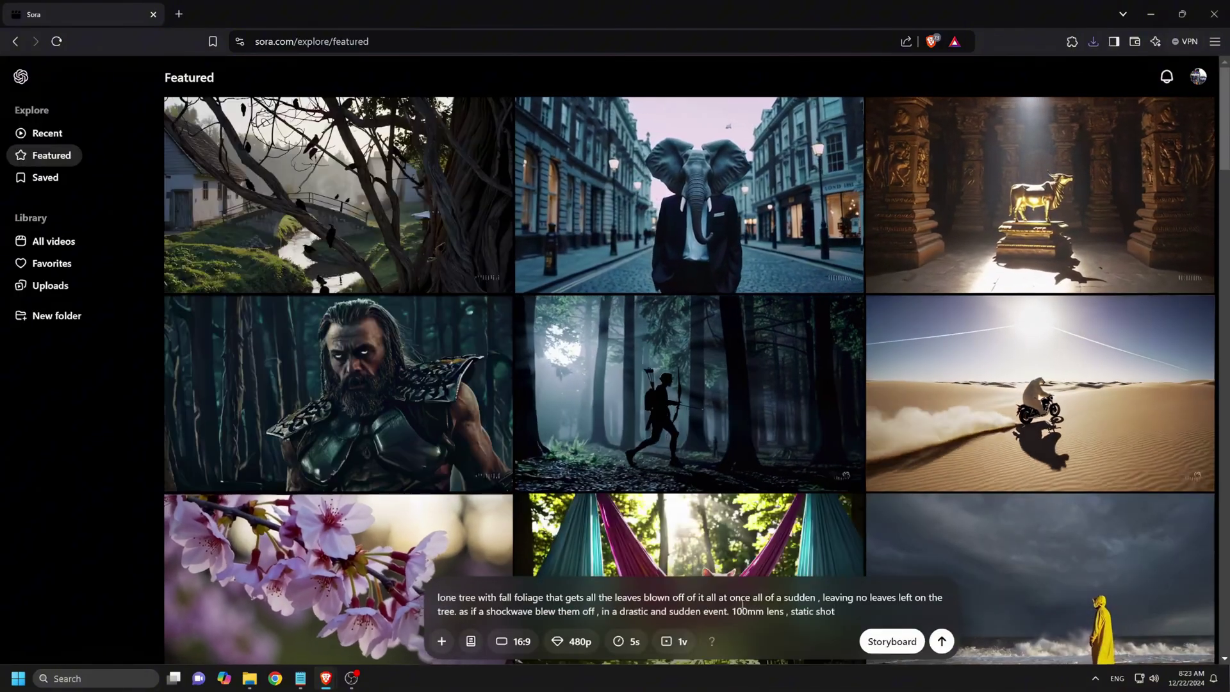
Step: Generate the lone tree prompt and open the Sudden Autumn Shockwave video
left_click(942, 643)
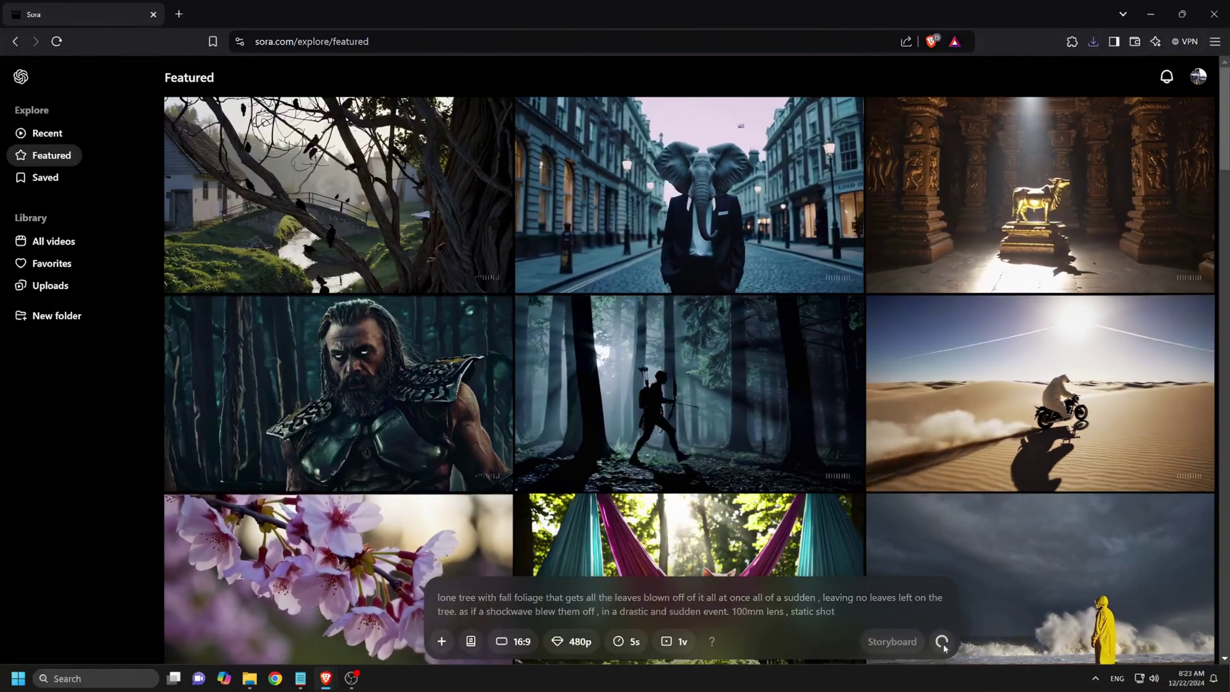
left_click(1167, 76)
left_click(1108, 118)
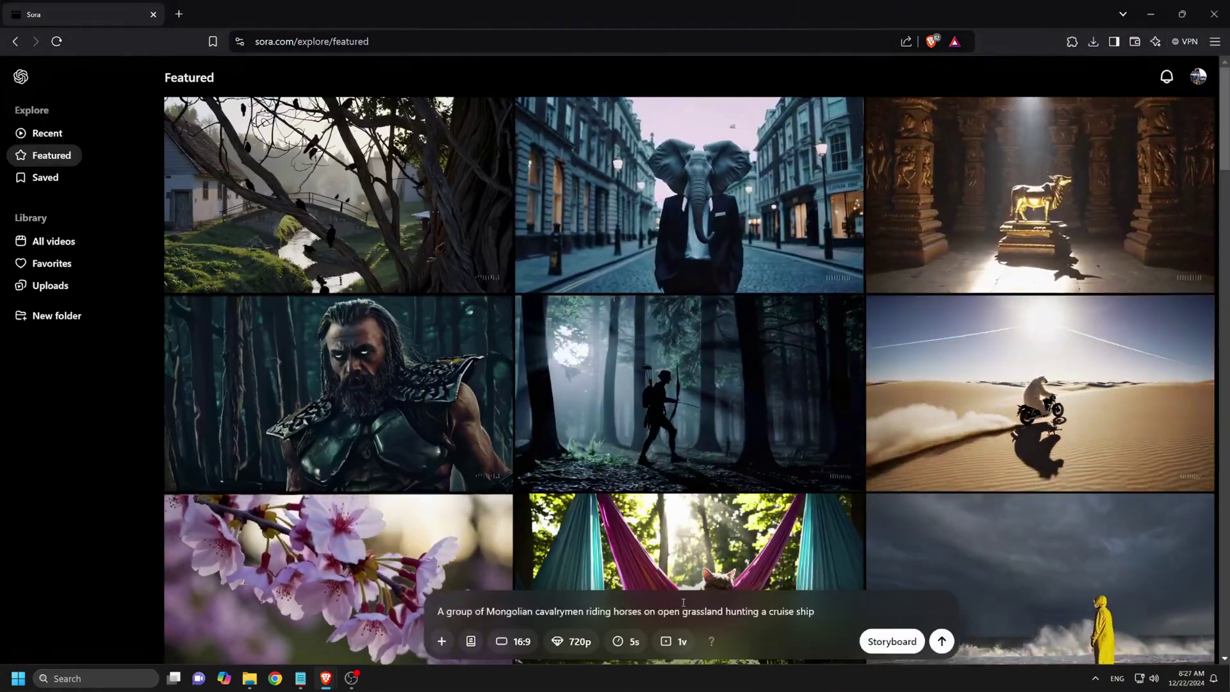
Step: Generate the Mongolian cavalrymen prompt at 720p and open the Mongolian Riders' Unexpected Horizon video
left_click(942, 641)
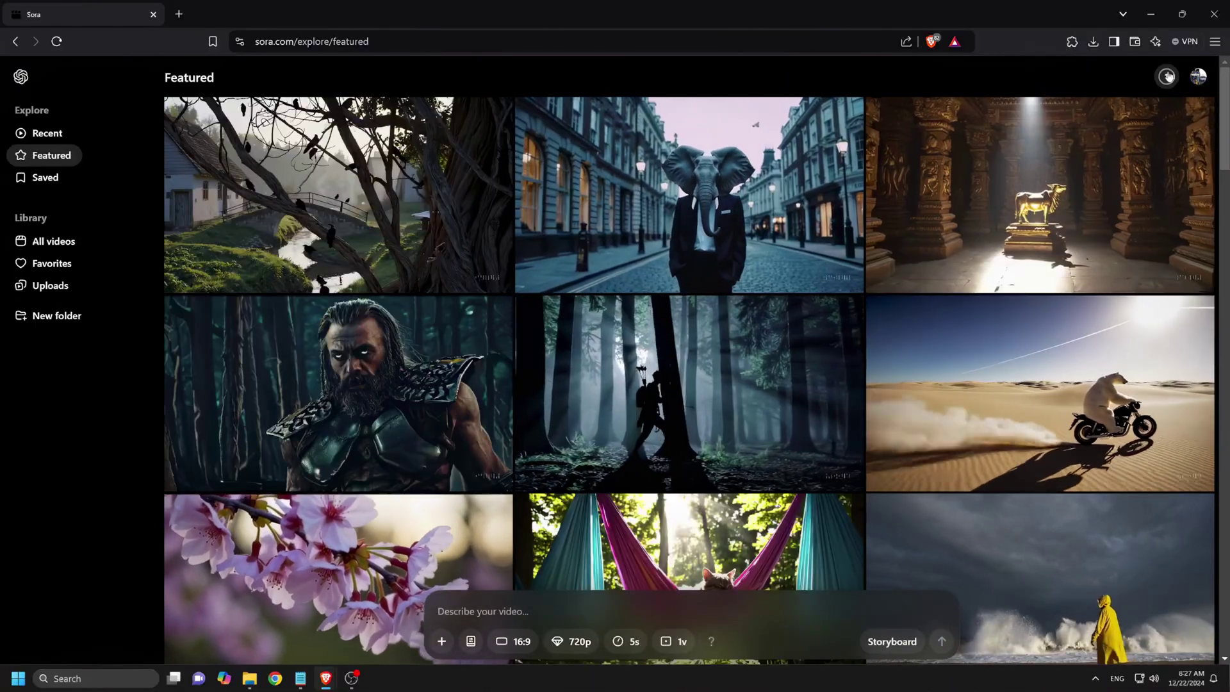
left_click(1167, 76)
left_click(1089, 117)
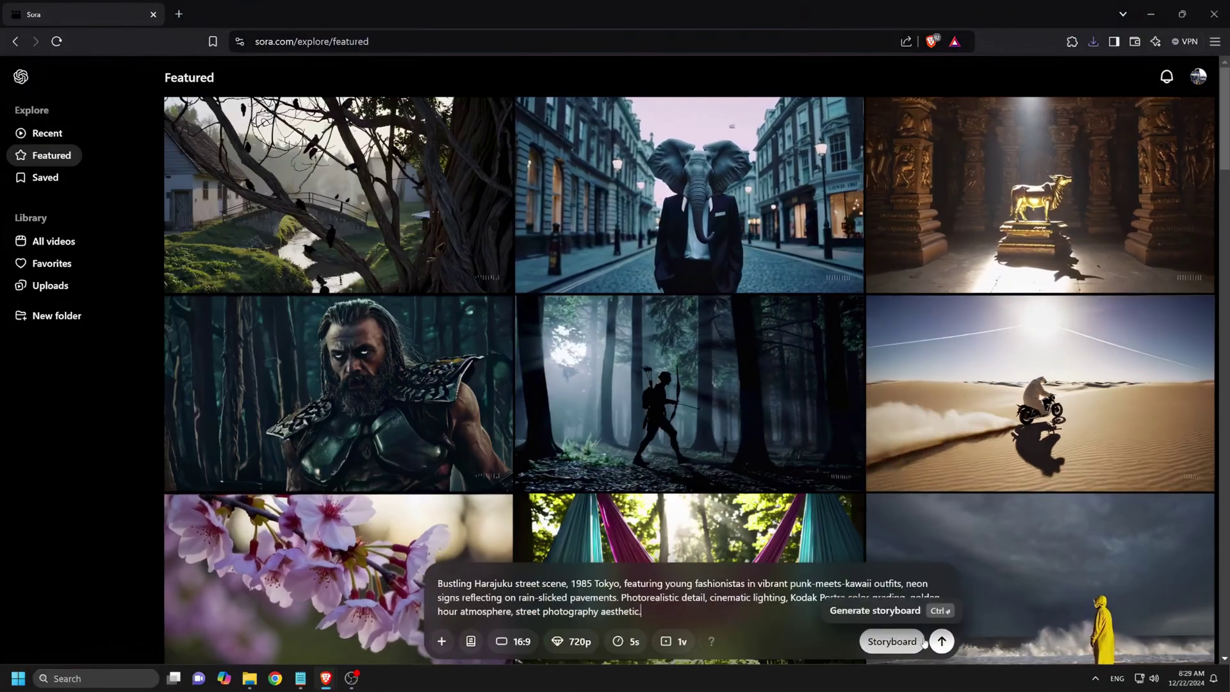
Step: Generate the Harajuku 1985 street scene prompt and open its finished video page
left_click(941, 641)
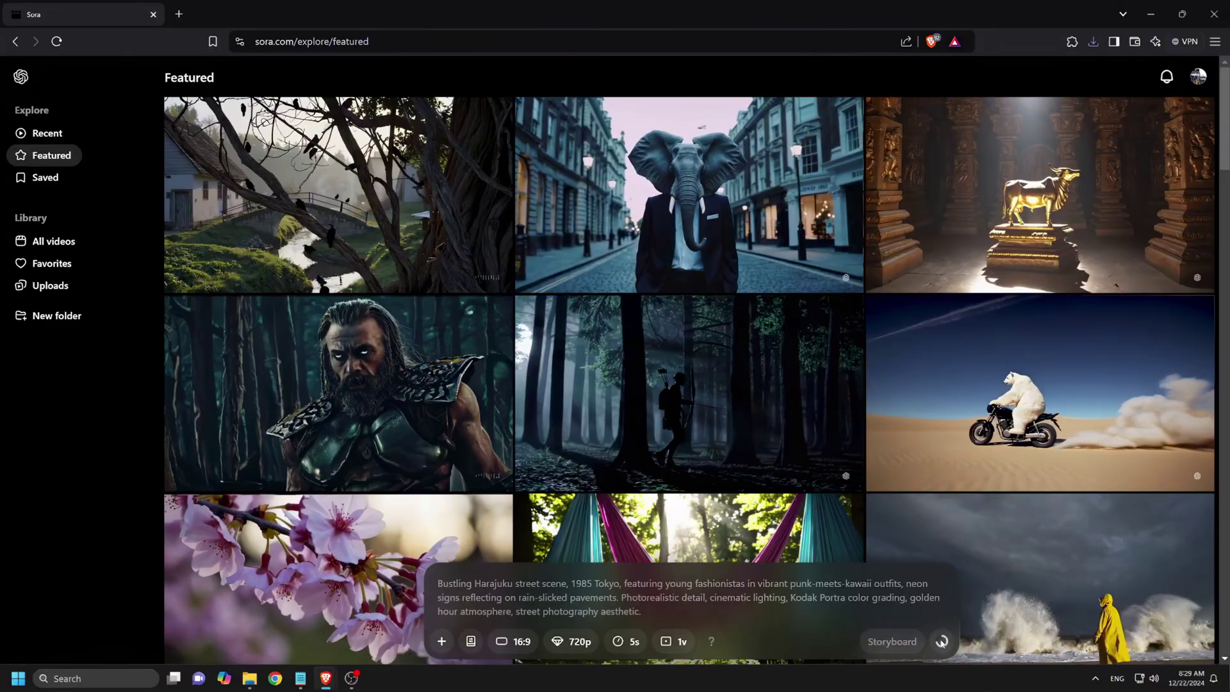
left_click(1164, 78)
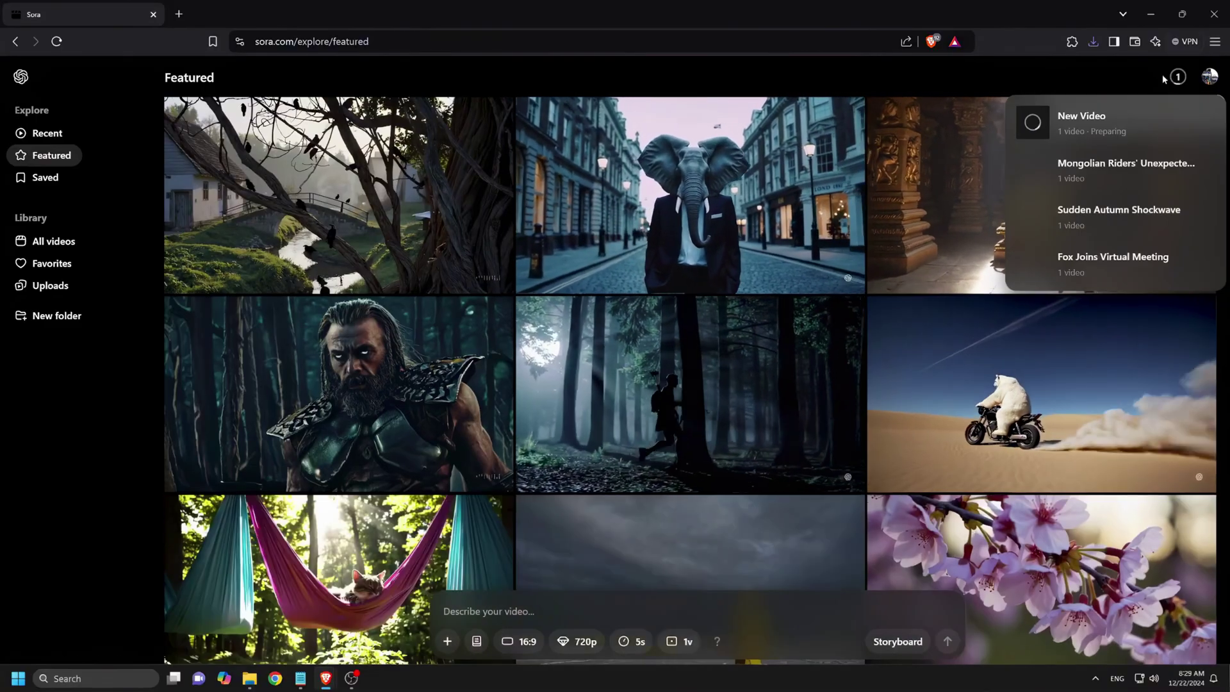
left_click(1082, 121)
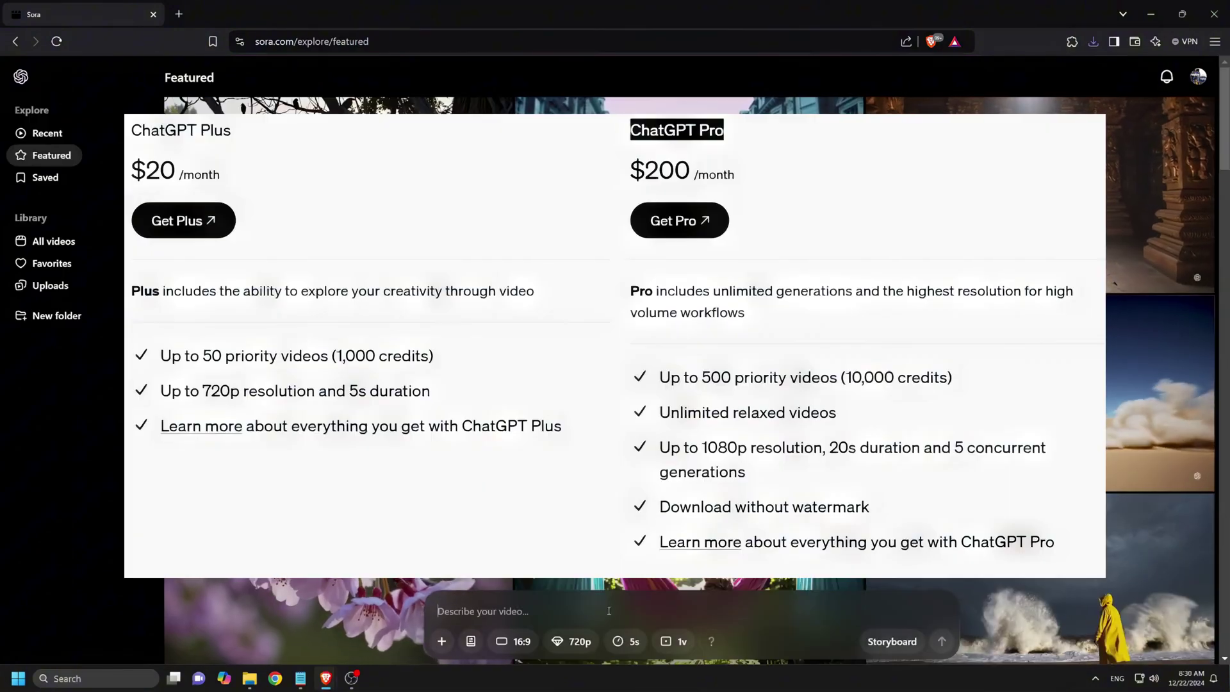
Step: Paste the skiing prompt, then generate the desert army prompt and open the Desert Dawn March video
type("First-person perspective skiing through pristine powder snow, capturing intense motion blur and crystalline snowflakes. Hyperrealistic photography with dynamic composition, crisp winter sunlight creating long shadows. Gopro-style shot emphasizing speed, adrenaline, and majestic alpine environment.")
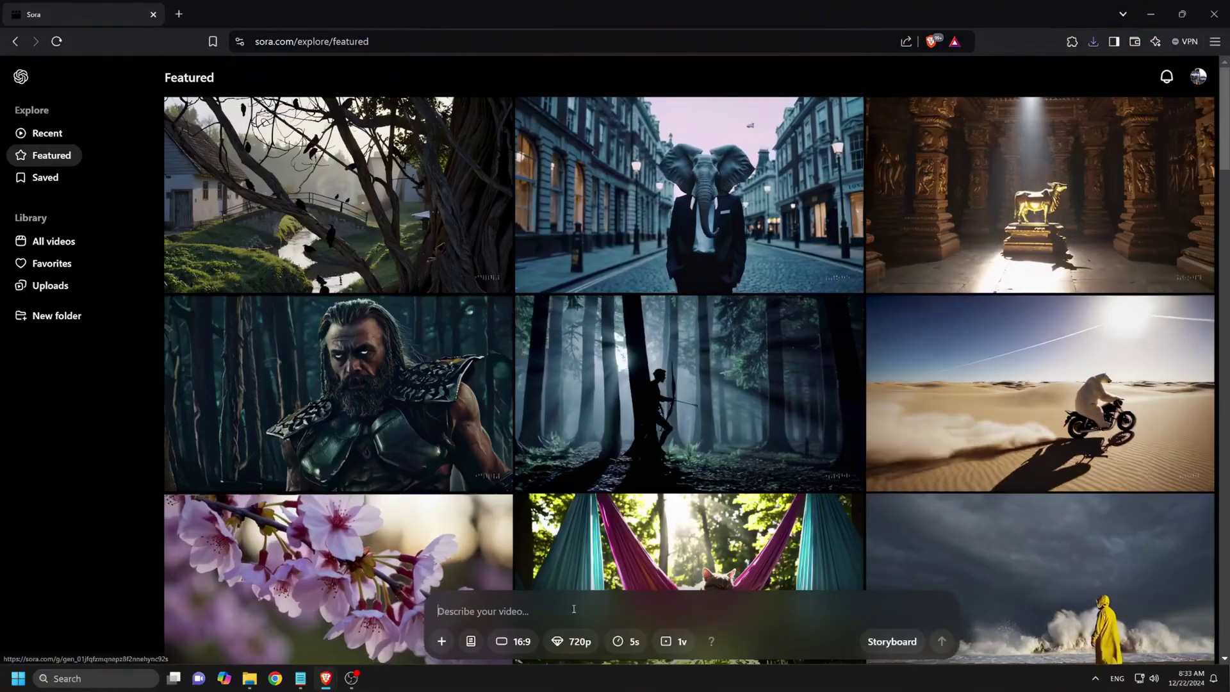
type("A battle-hardened desert army marches through golden dunes at dawn, sand-weathered uniforms billowing. Hyper-realistic details capture sweat-glistened faces, worn equipment, and precise military formations. Dramatic desert lighting casts long shadows across the endless Sahara landscape.")
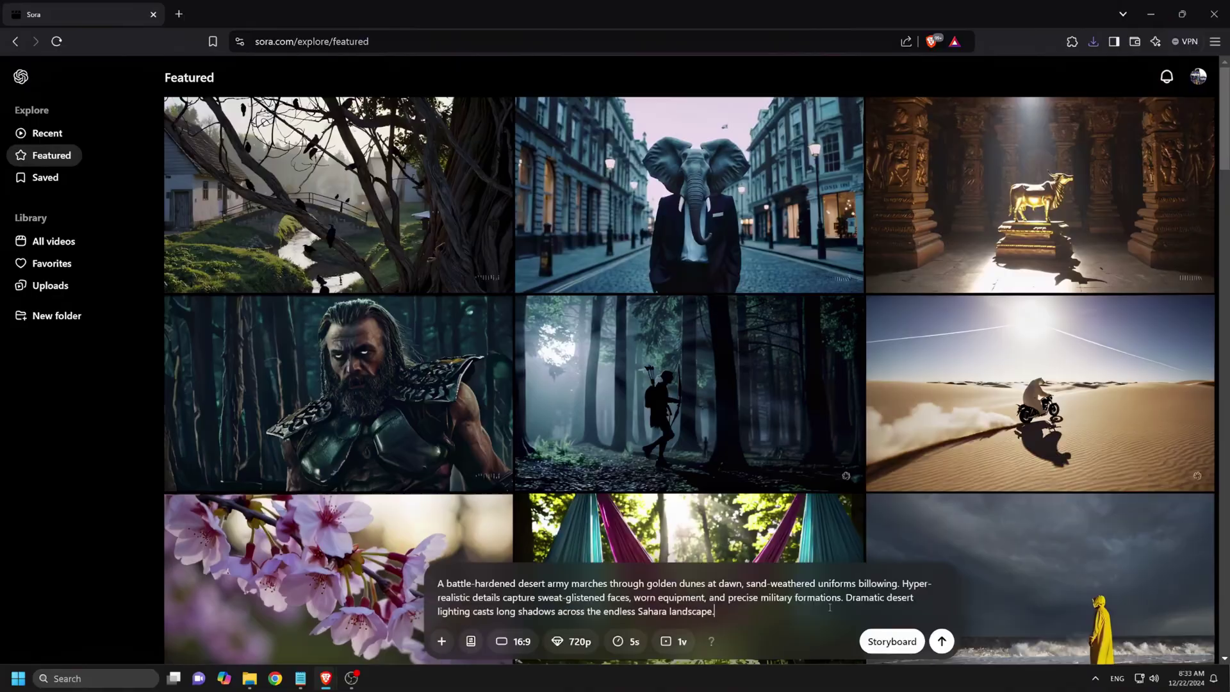
left_click(941, 641)
left_click(1167, 77)
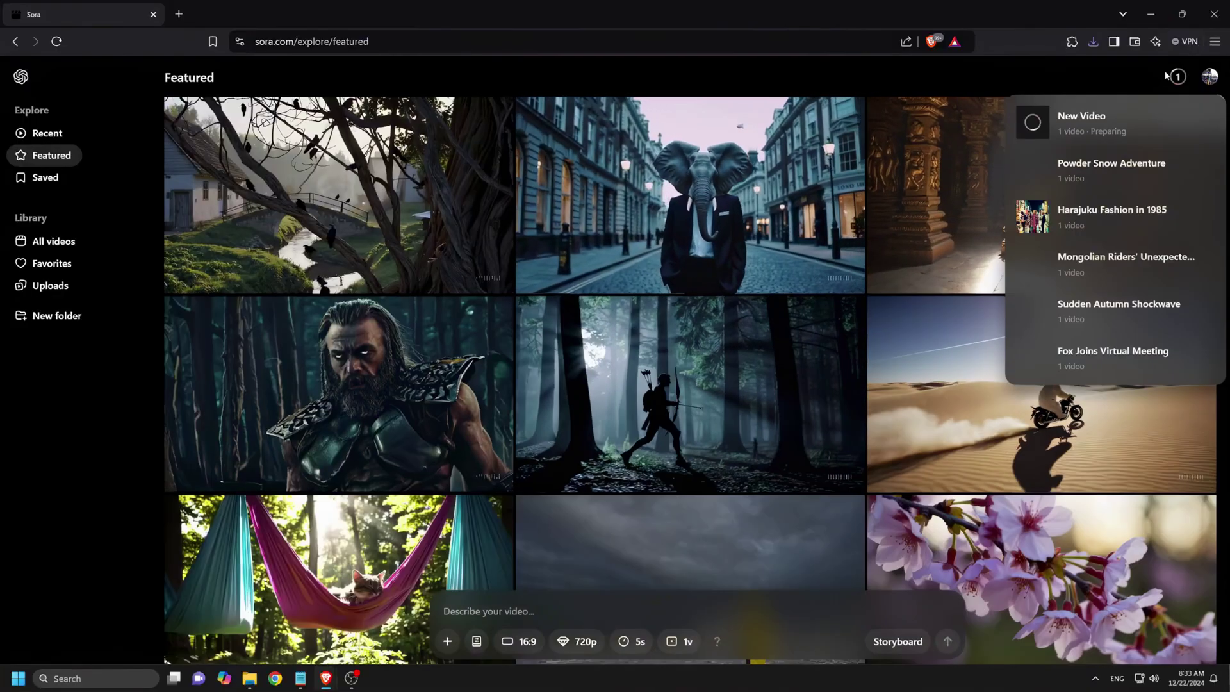
left_click(1089, 114)
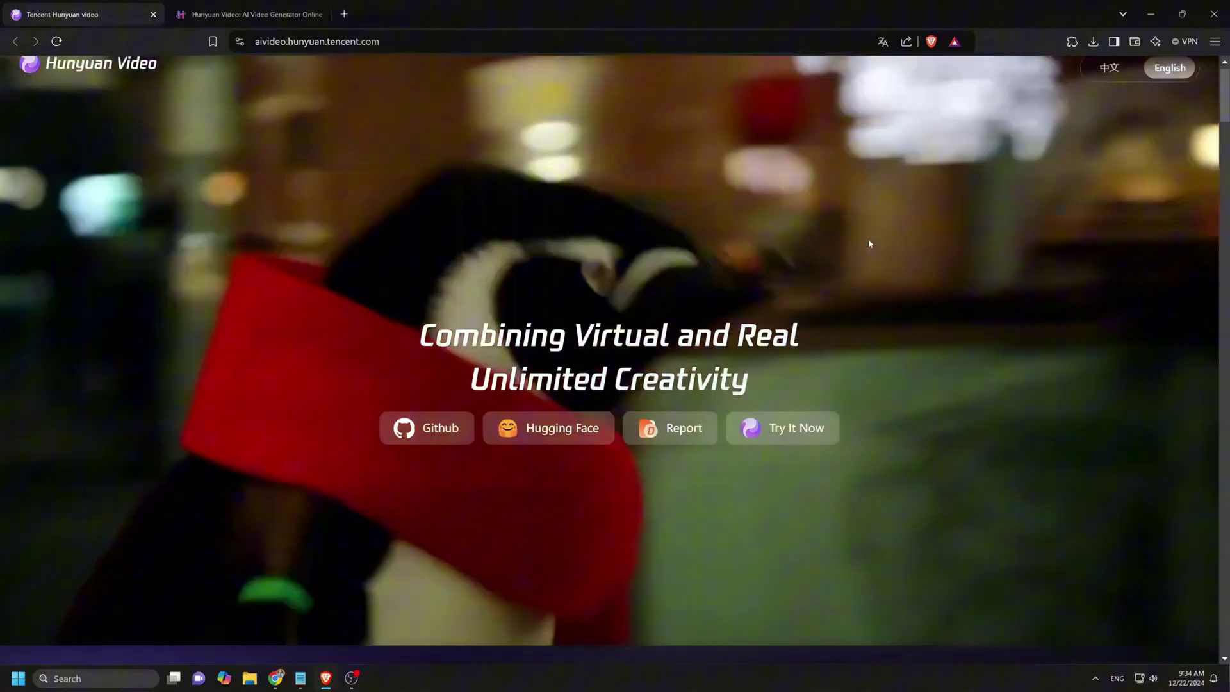
Step: Scroll through the Tencent Hunyuan Video showcase at aivideo.hunyuan.tencent.com
scroll(869, 243, "down", 4)
scroll(870, 253, "down", 20)
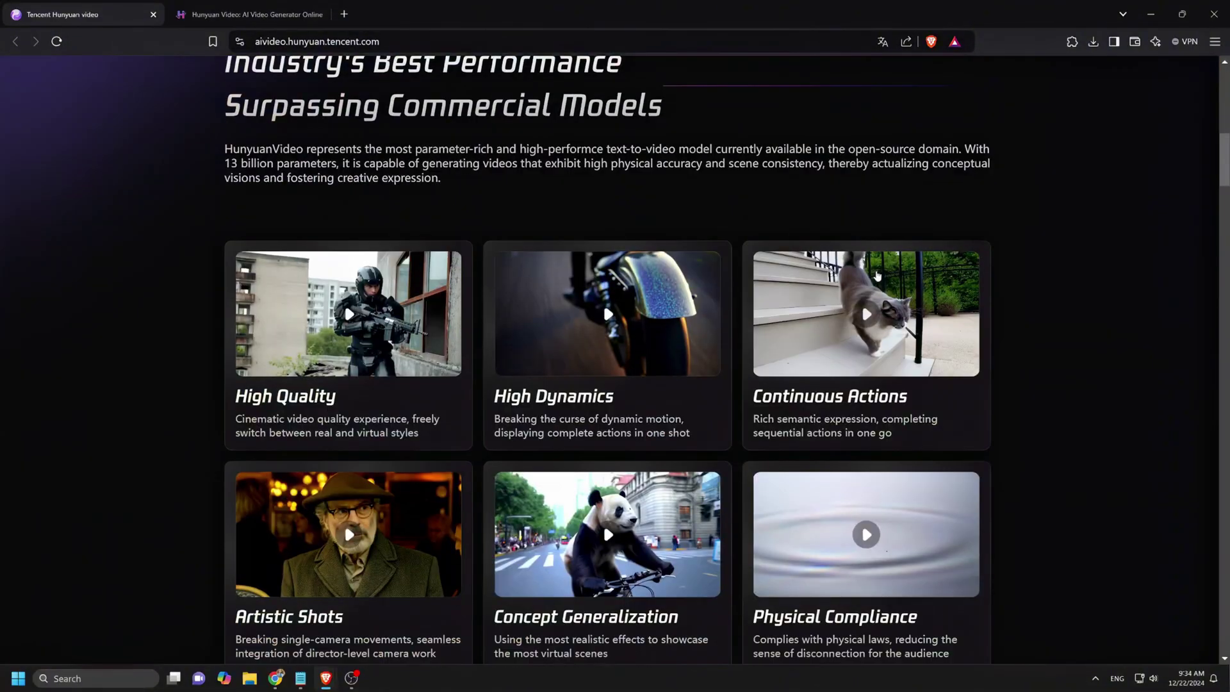
scroll(938, 316, "down", 20)
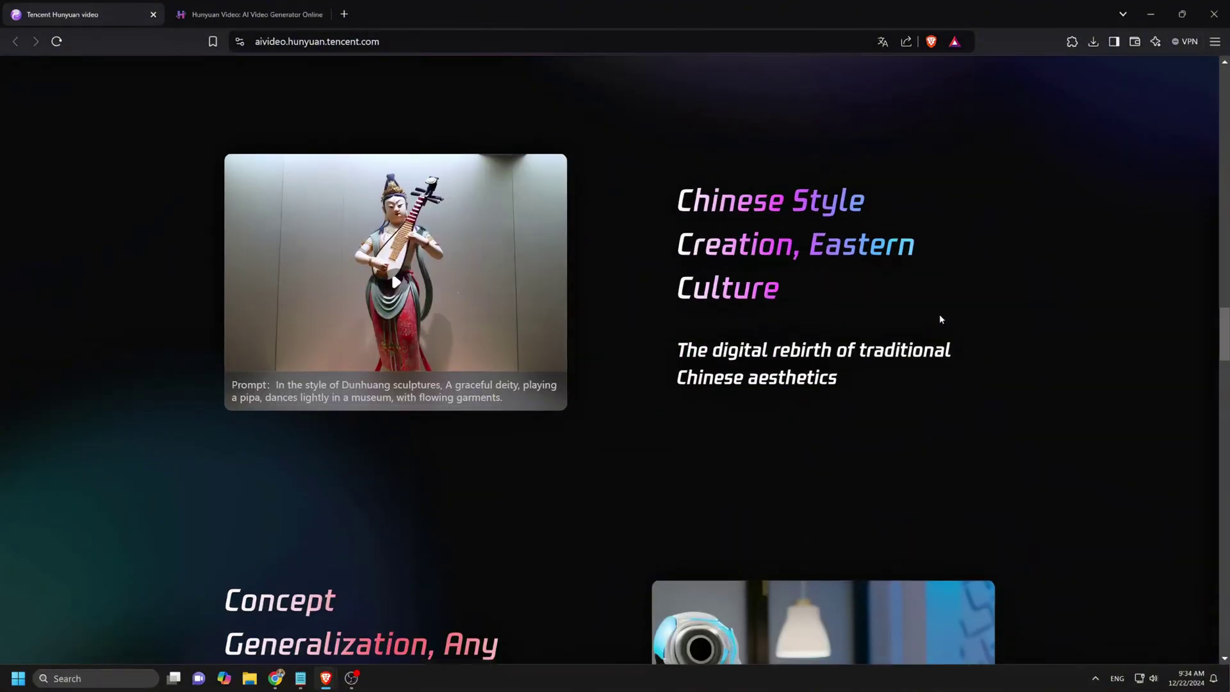
scroll(945, 320, "down", 20)
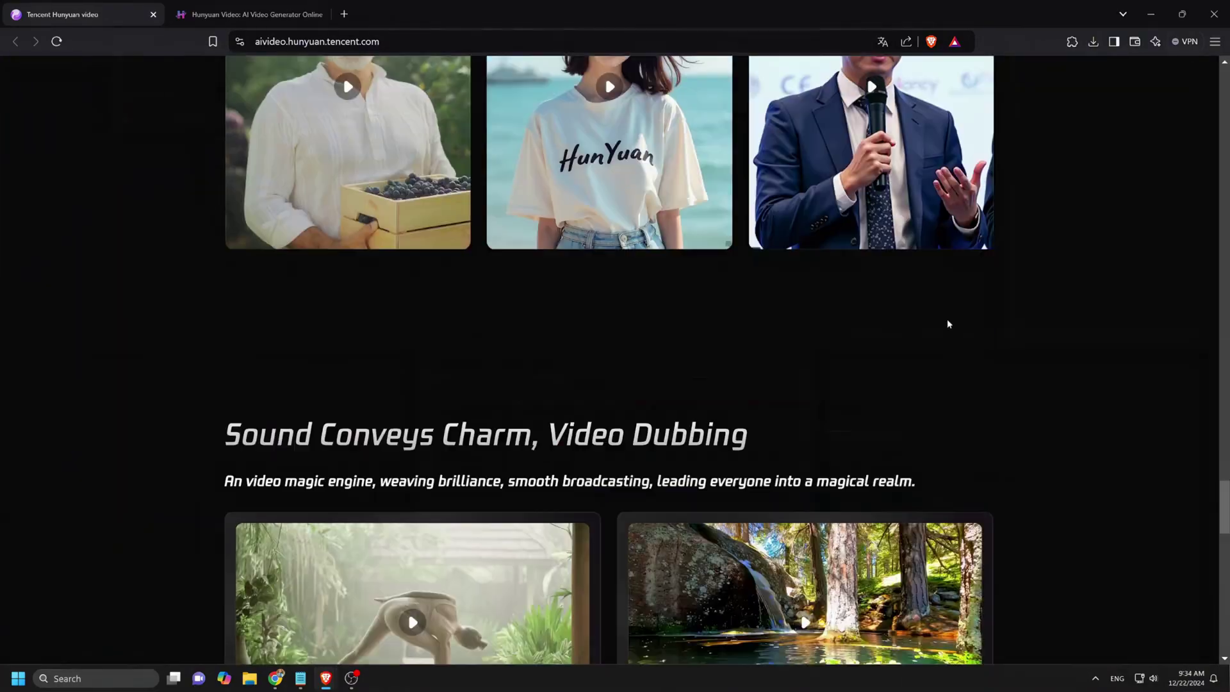
scroll(947, 328, "down", 10)
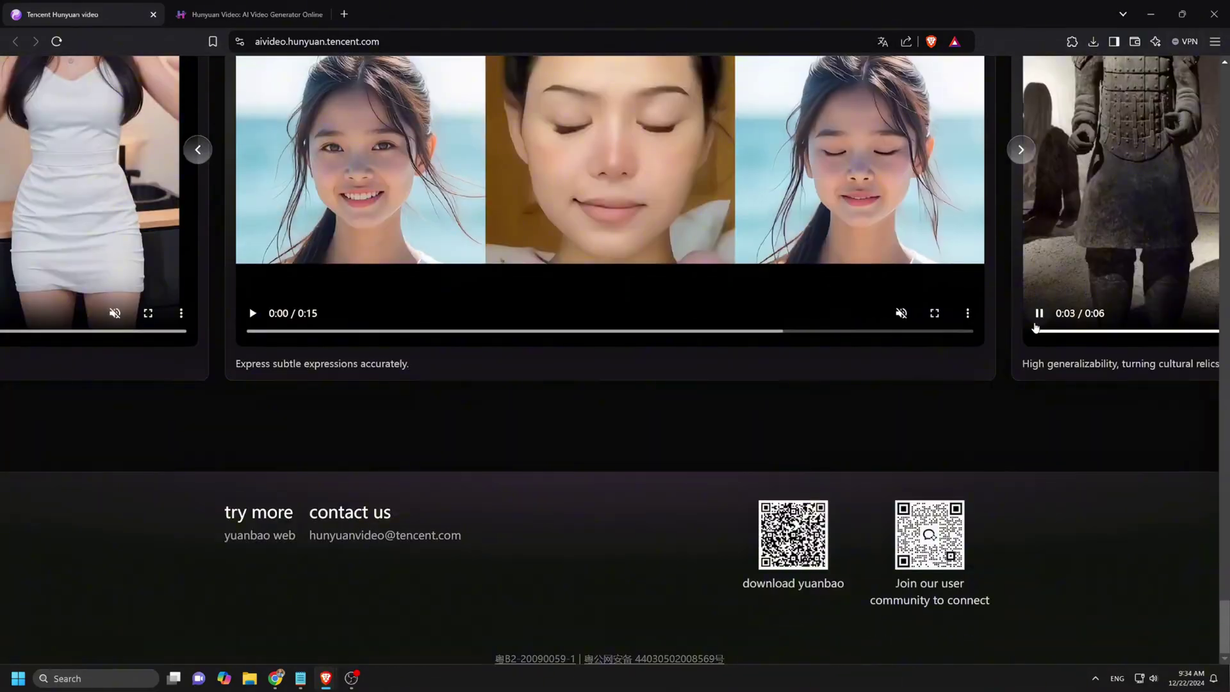
scroll(1034, 323, "up", 20)
scroll(1034, 321, "up", 20)
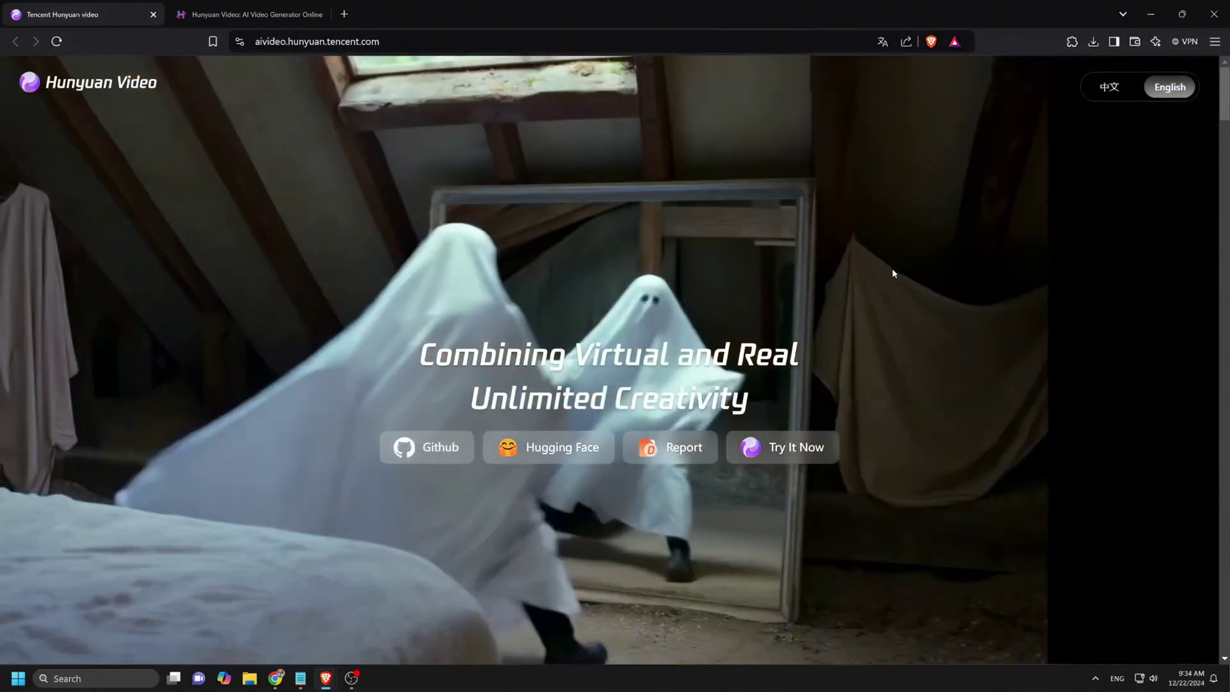
Step: Look over the hunyuanvideoai.com overview, then return to the Tencent Hunyuan Video tab
key("ctrl+Tab")
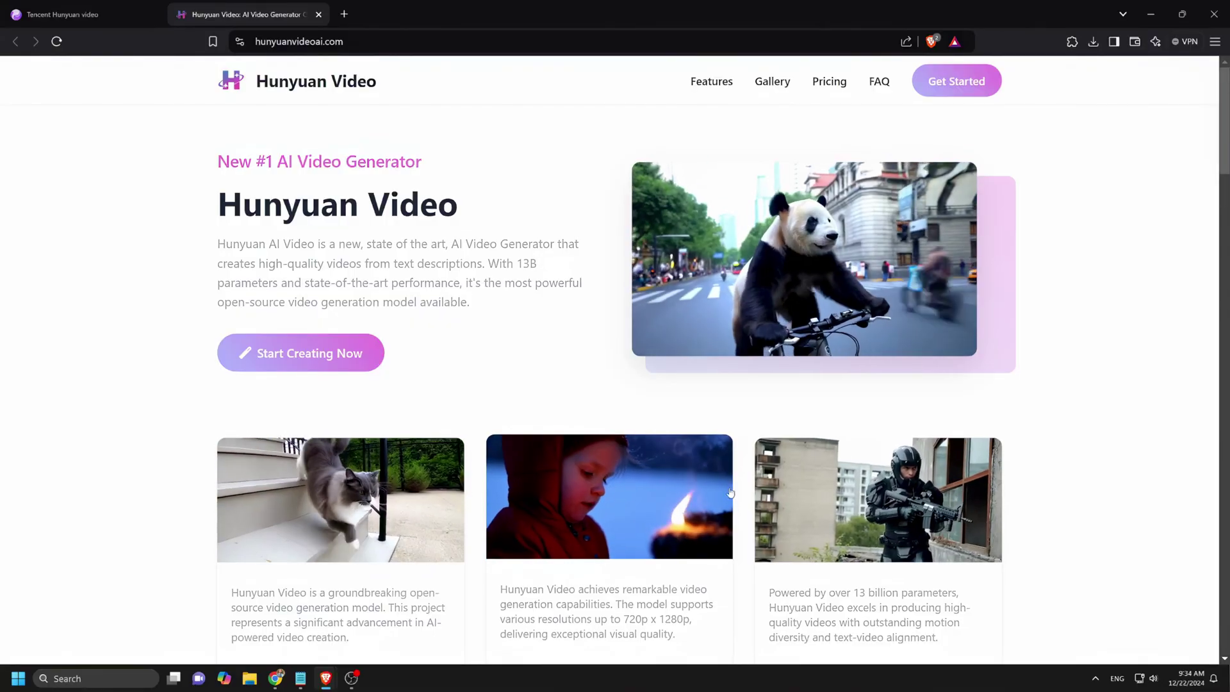
scroll(636, 440, "down", 12)
scroll(636, 439, "down", 15)
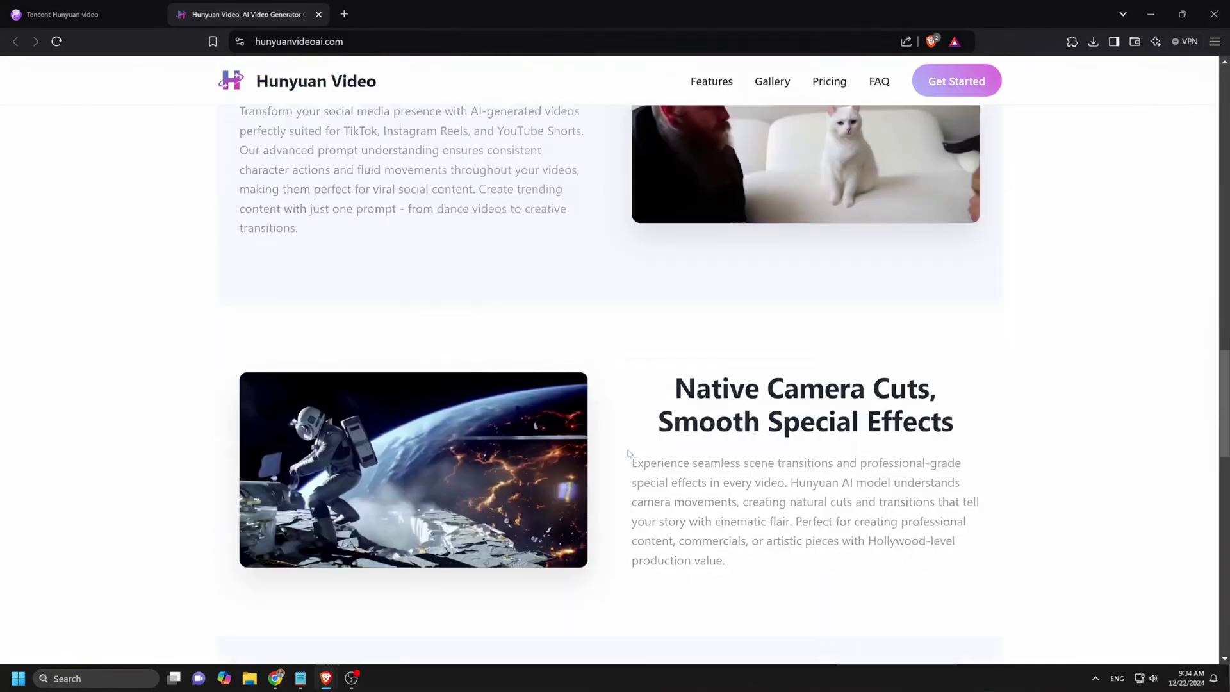
scroll(624, 456, "up", 20)
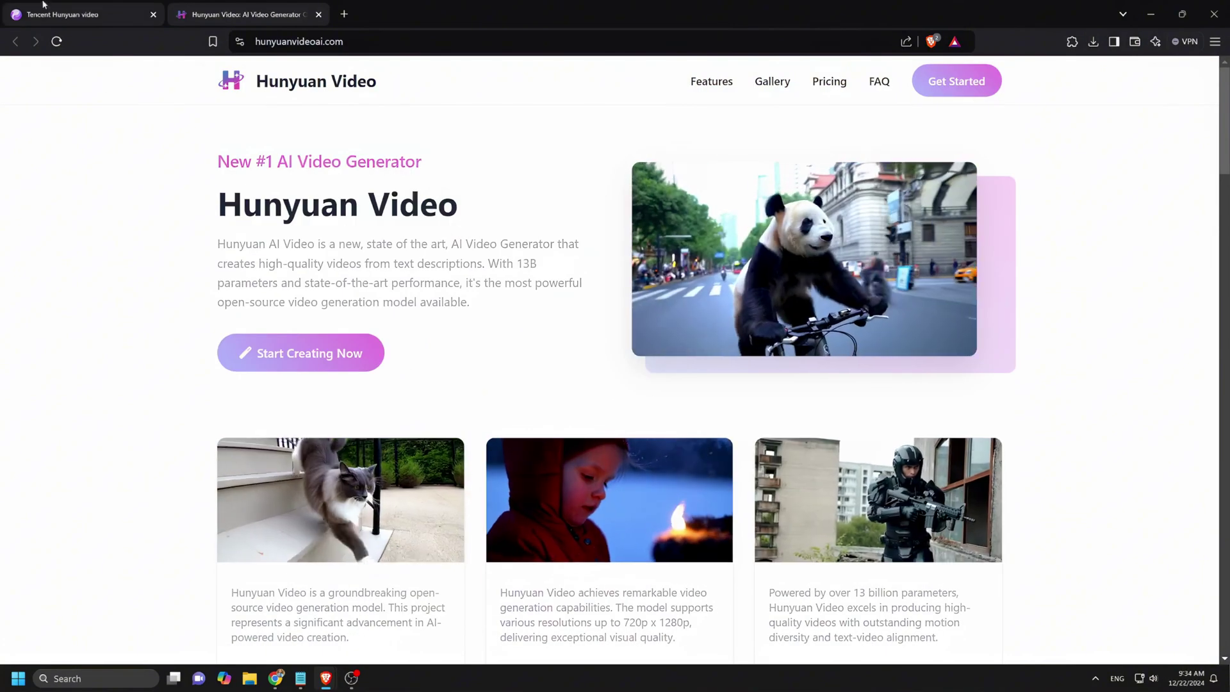
left_click(42, 4)
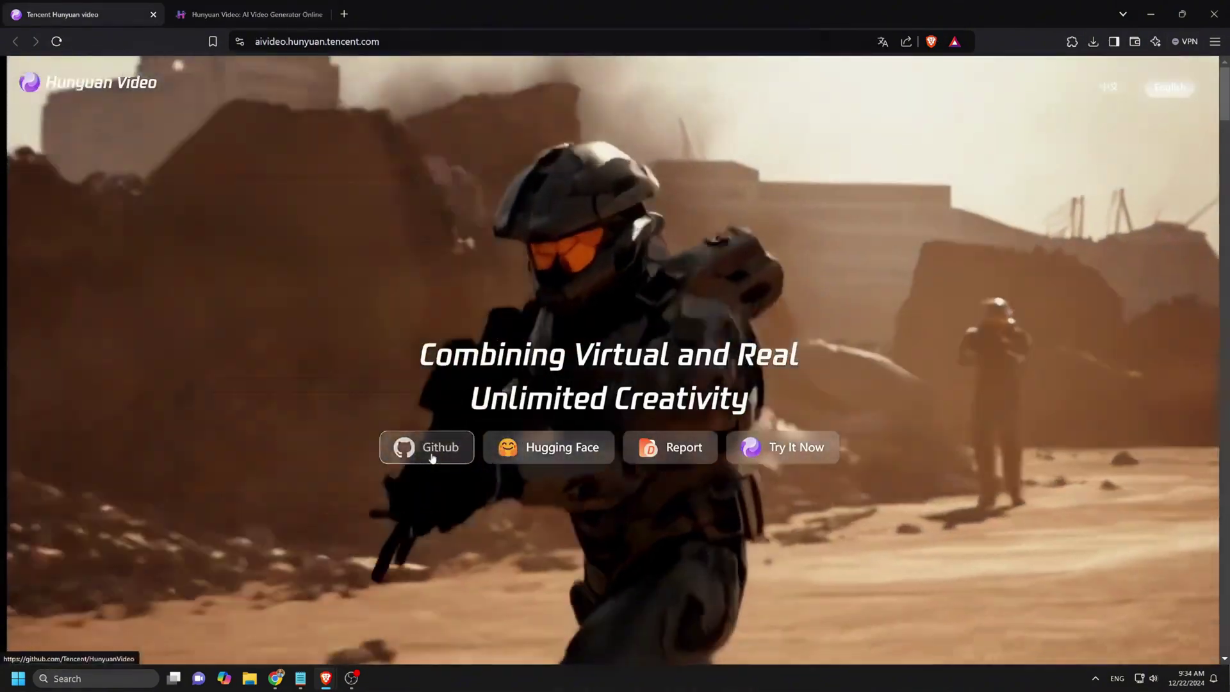
Step: Open the project's GitHub link in a background tab and read the Tencent/HunyuanVideo README there
middle_click(430, 448)
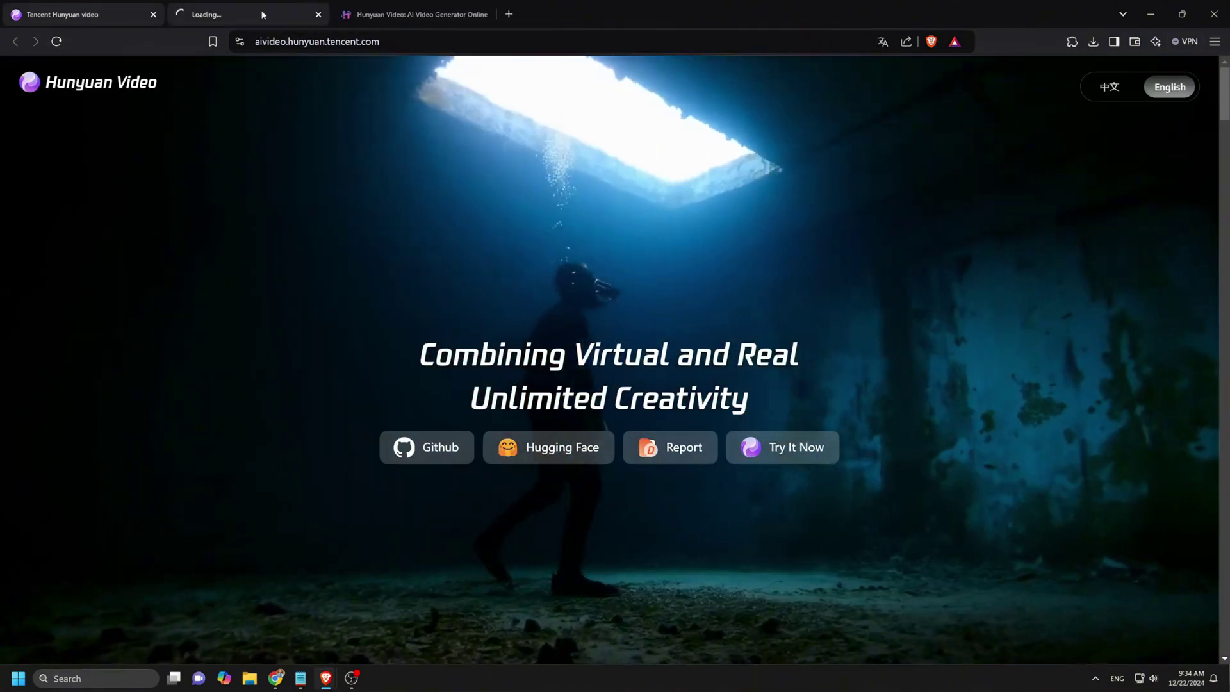
key("ctrl+Tab")
scroll(813, 555, "down", 20)
scroll(832, 543, "down", 20)
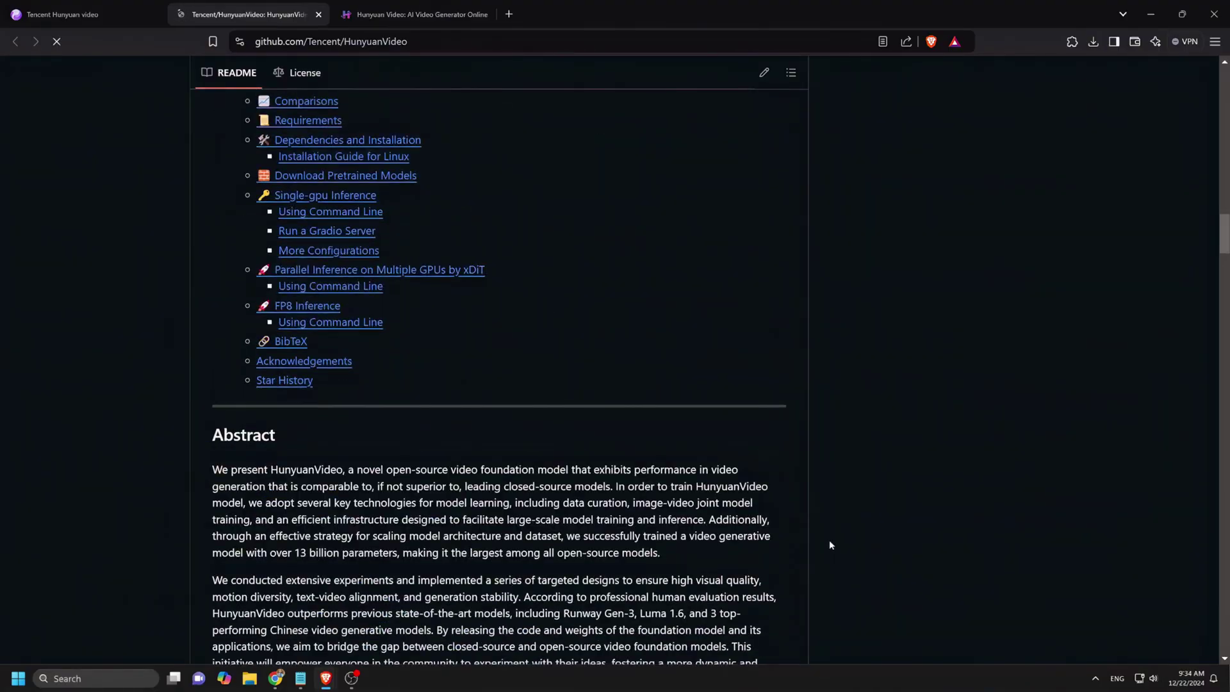
scroll(832, 548, "down", 20)
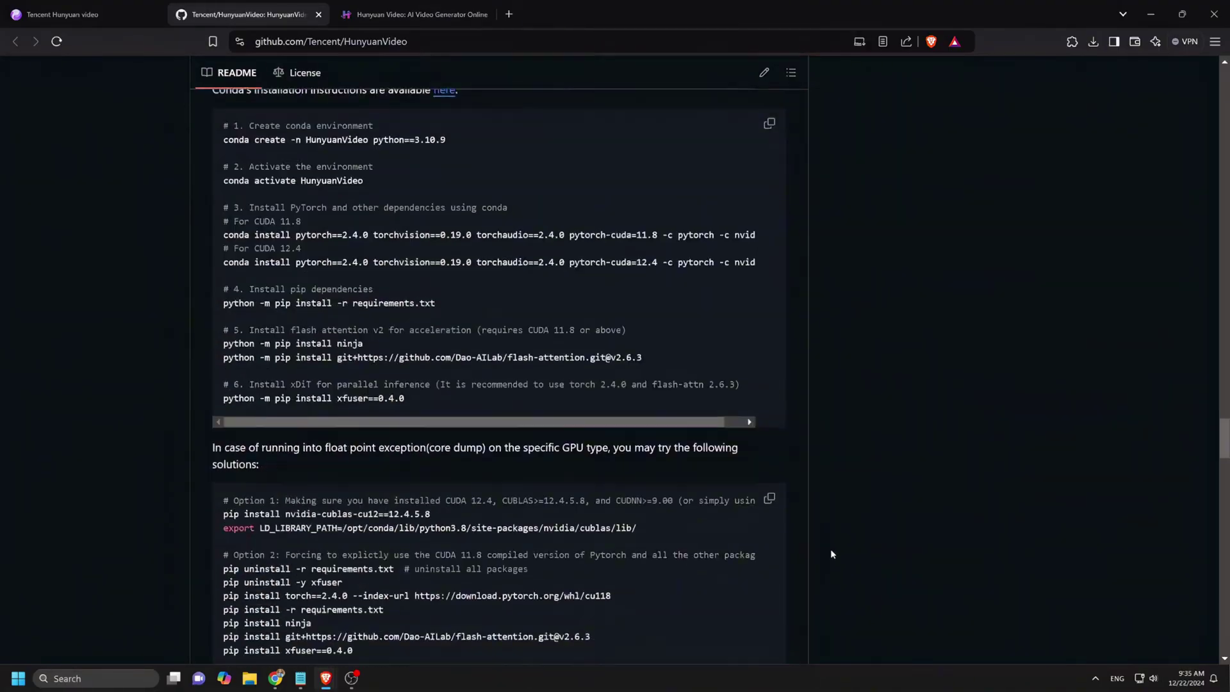
scroll(831, 570, "down", 10)
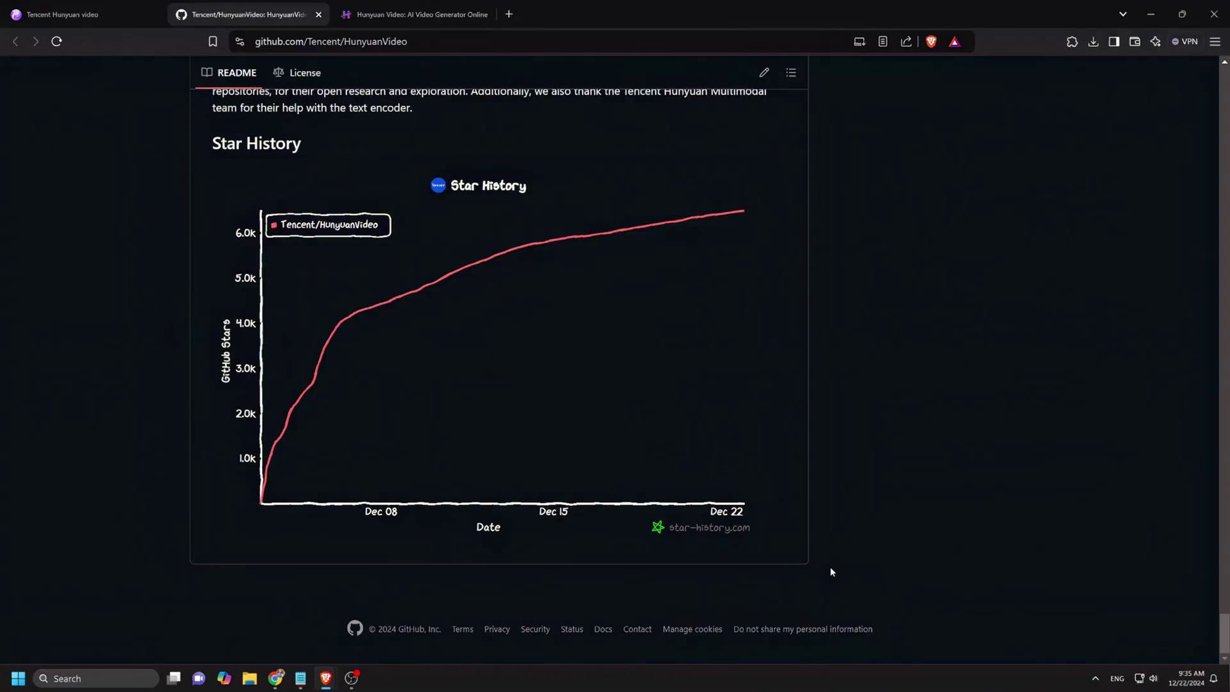
scroll(1129, 615, "up", 20)
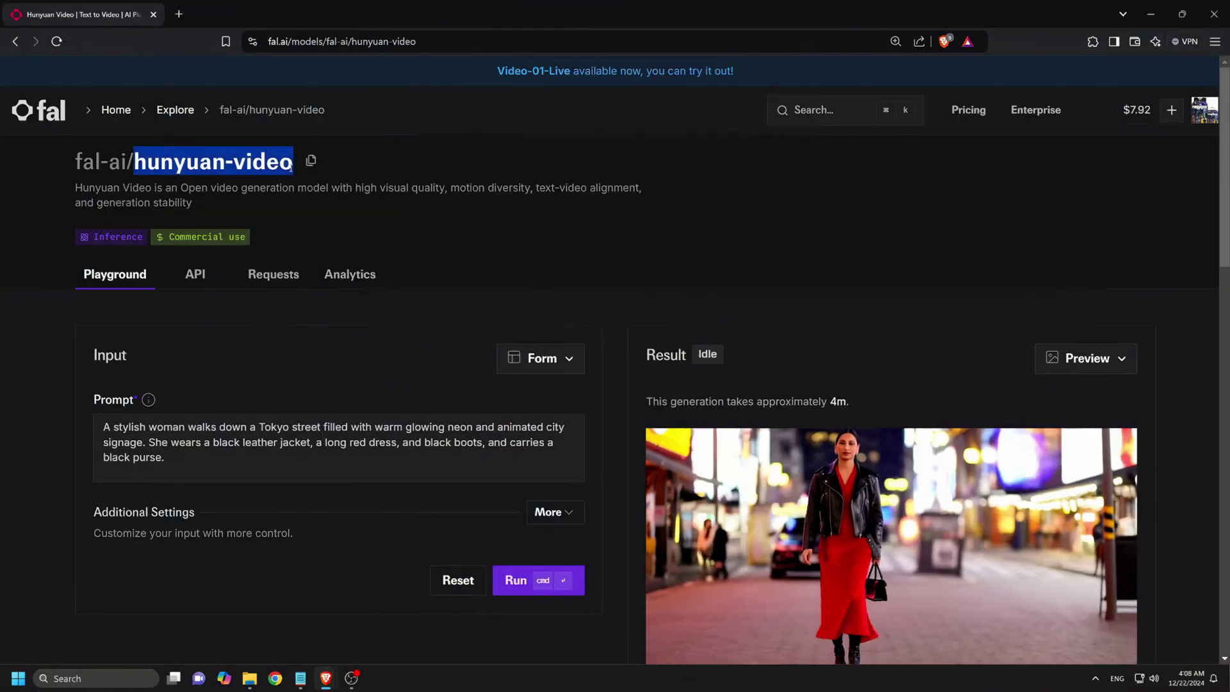
Step: Replace the Playground prompt with the lone tree description and run the hunyuan-video generation
triple_click(259, 453)
type("lone tree with fall foliage that gets all the leaves blown off of it all at once all of a sudden , leaving no leaves left on the tree. as if a shockwave blew them off , in a drastic and sudden event. 100mm lens , static shot")
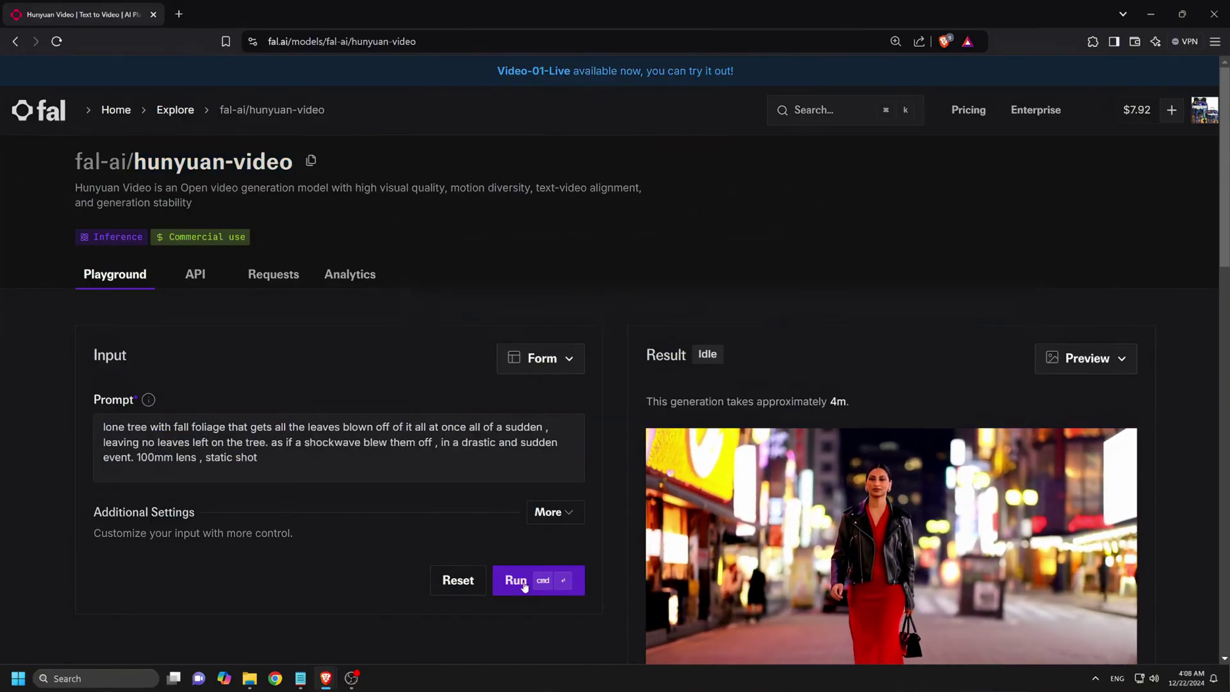
left_click(523, 590)
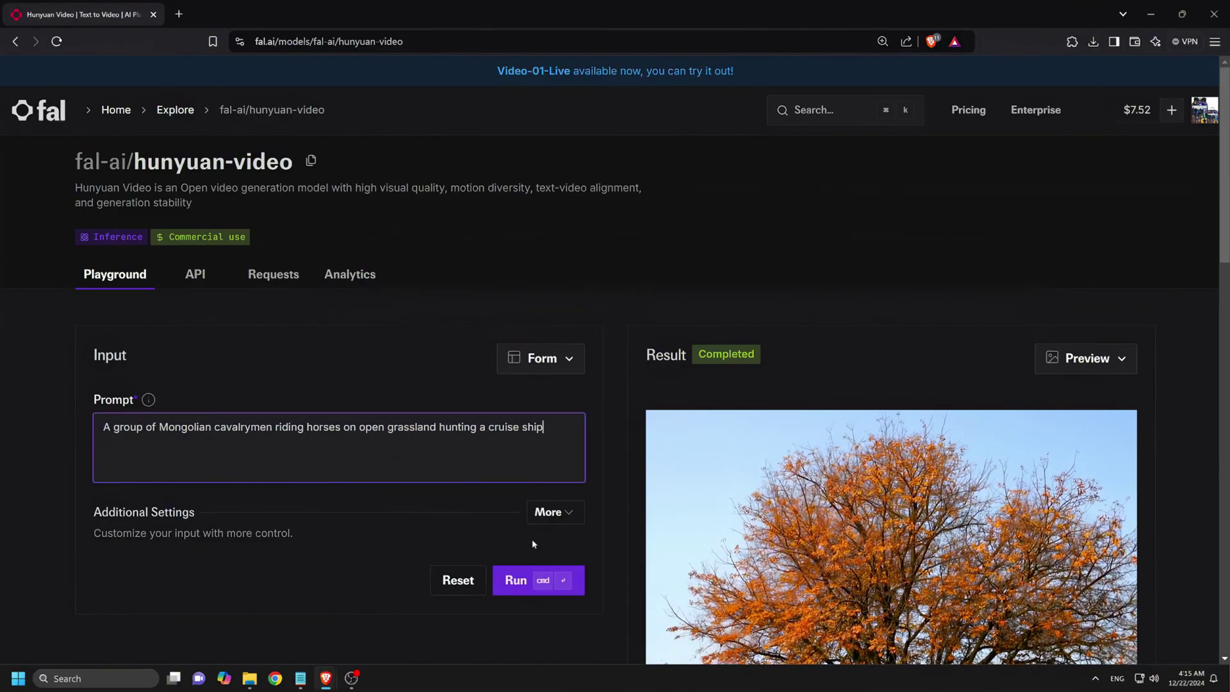
Step: Run the Mongolian cavalry prompt, then paste the Harajuku street scene prompt and run it
left_click(522, 587)
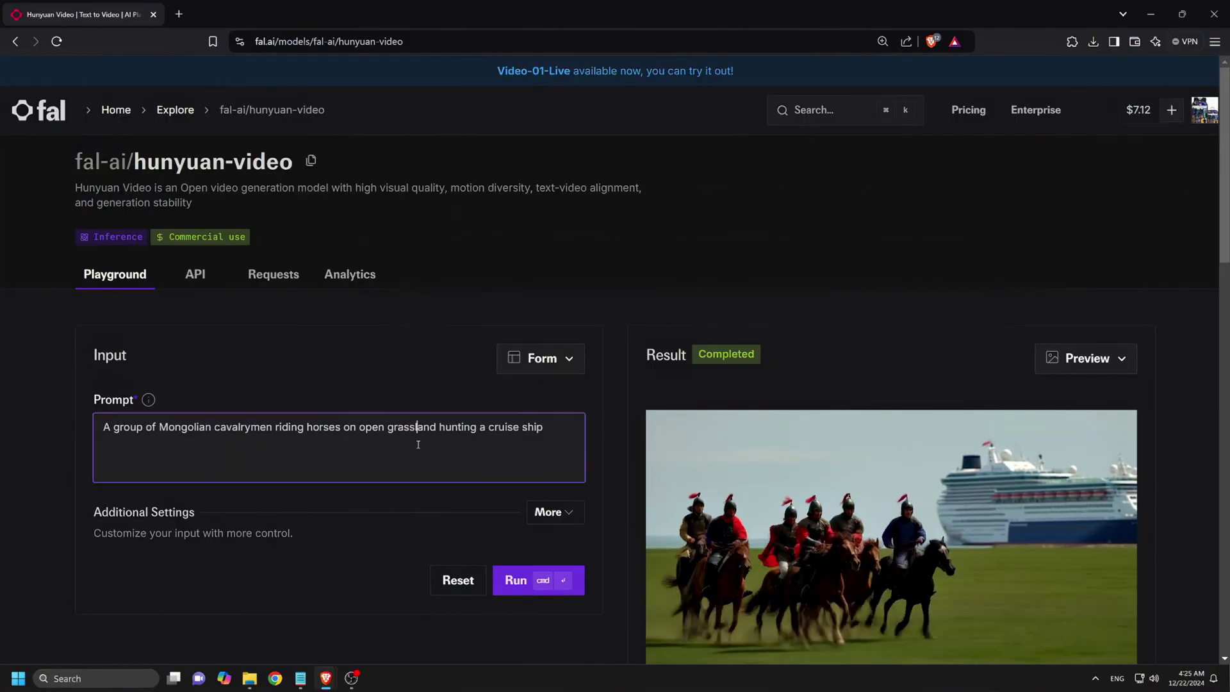
type("Bustling Harajuku street scene, 1985 Tokyo, featuring young fashionistas in vibrant punk-meets-kawaii outfits, neon signs reflecting on rain-slicked pavements. Photorealistic detail, cinematic lighting, Kodak Portra color grading, golden hour atmosphere.")
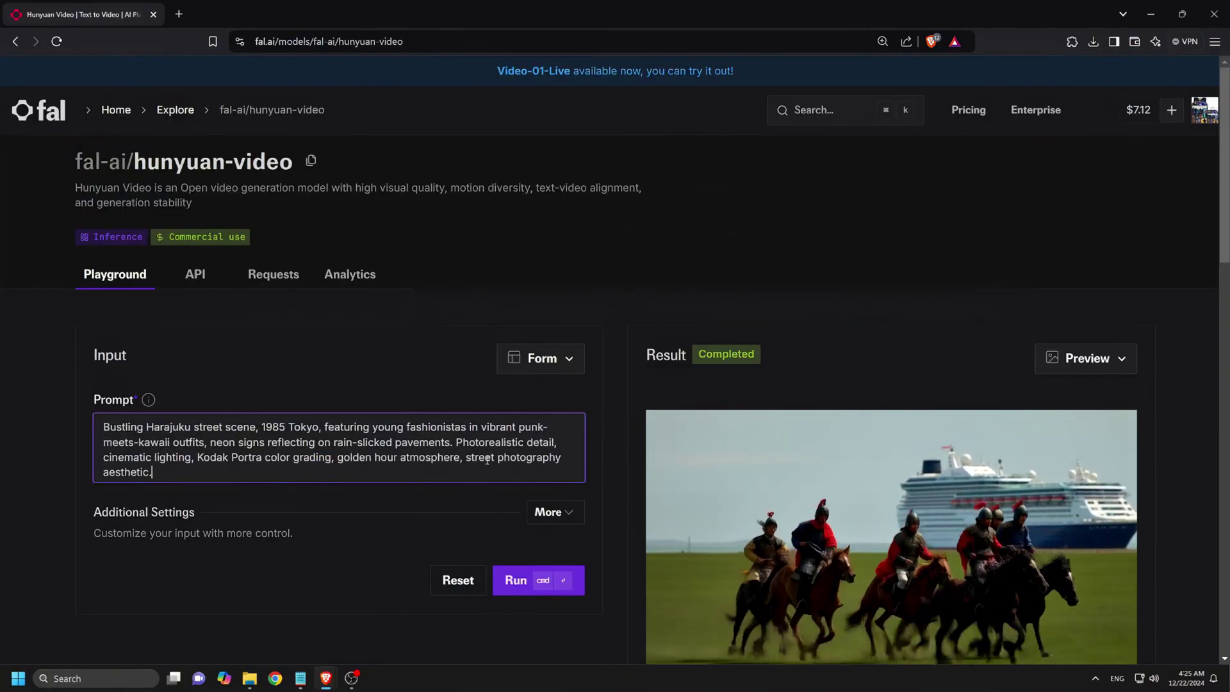
left_click(516, 580)
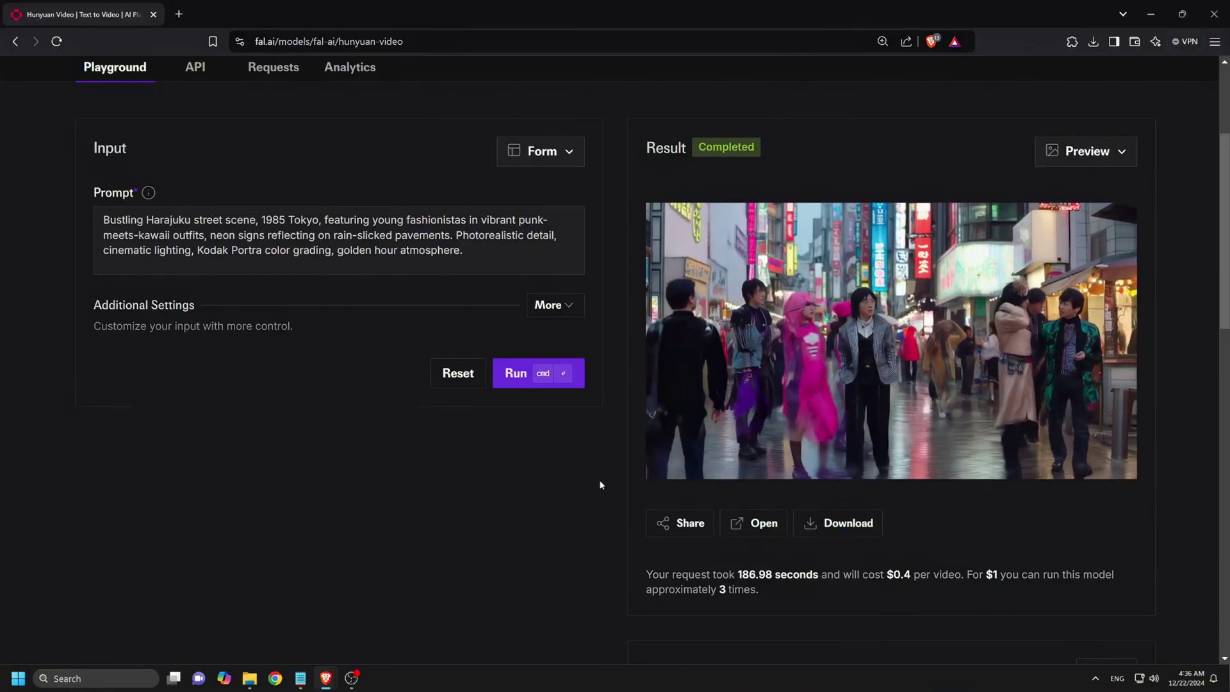
Step: Replace the Harajuku prompt with the skiing description
left_click(287, 246)
key("ctrl+a")
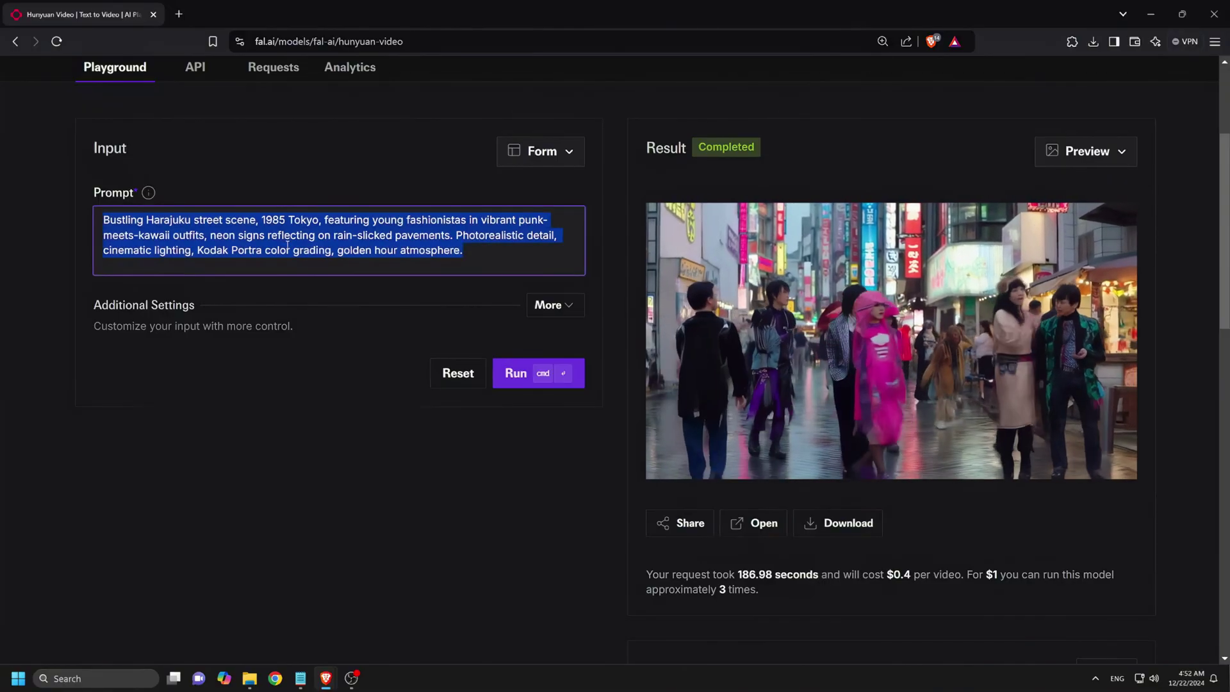
type("First-person perspective skiing through pristine powder snow, capturing intense motion blur and crystalline snowflakes. Hyperrealistic photography with dynamic composition, crisp winter sunlight creating long shadows. Gopro-style shot emphasizing speed, adrenaline, and majestic alpine environment.")
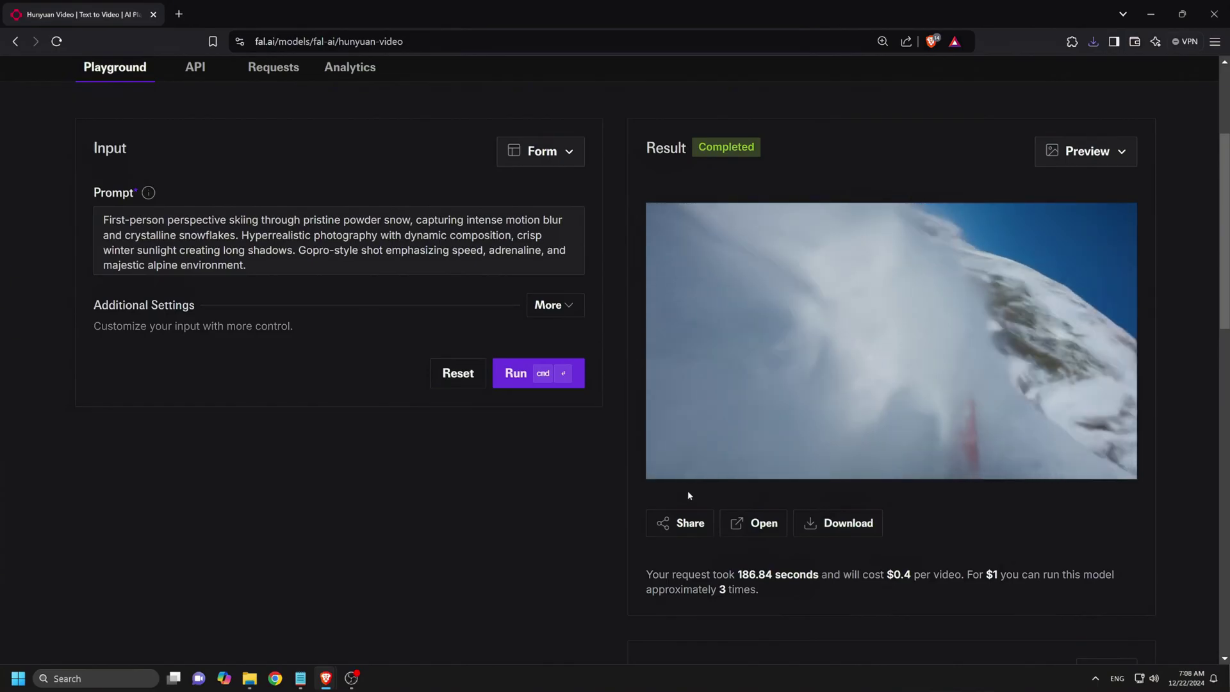
Step: Swap in the fox meeting prompt, then start the desert army video generation
left_click(299, 235)
key("ctrl+a")
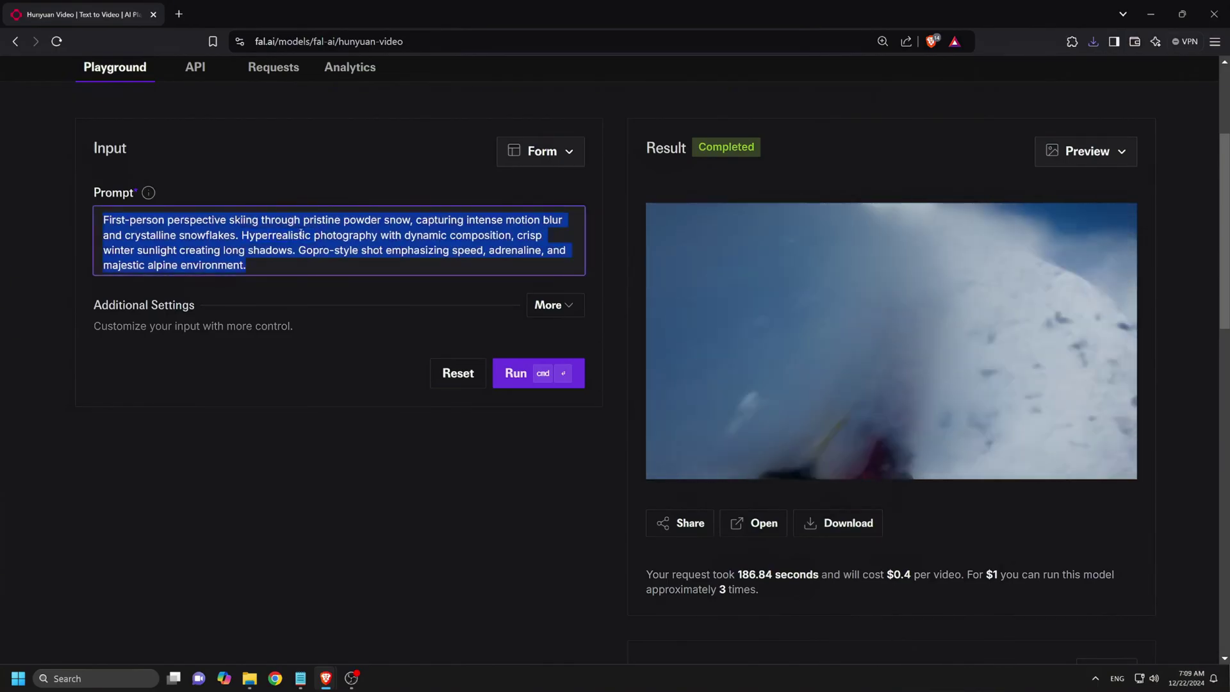
type("A fox sitting under a staircase using a laptop to conduct a Microsoft teams meeting, with a tall potted plant behind it")
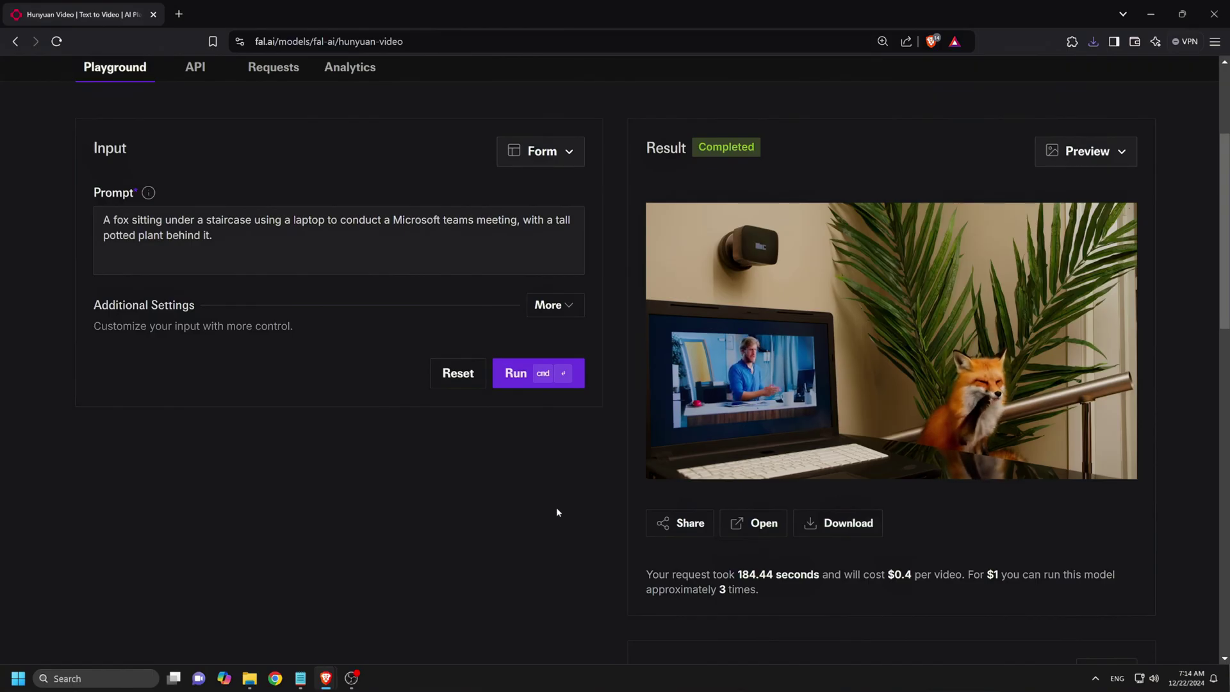
triple_click(255, 232)
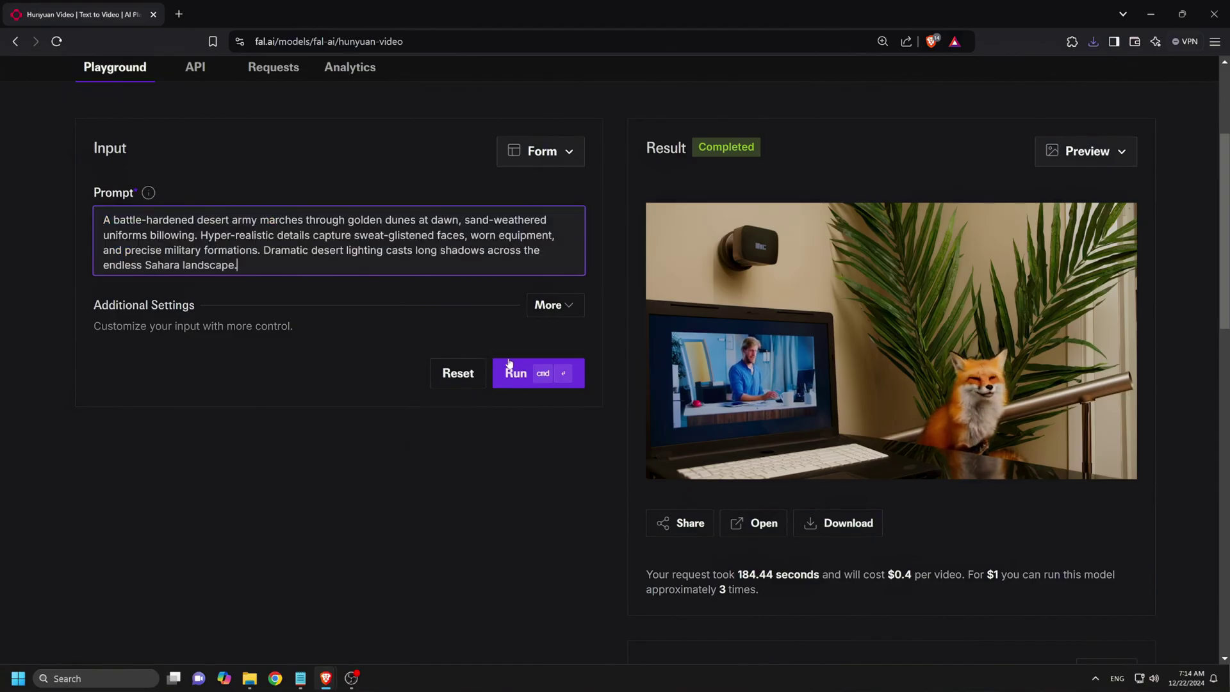
left_click(517, 376)
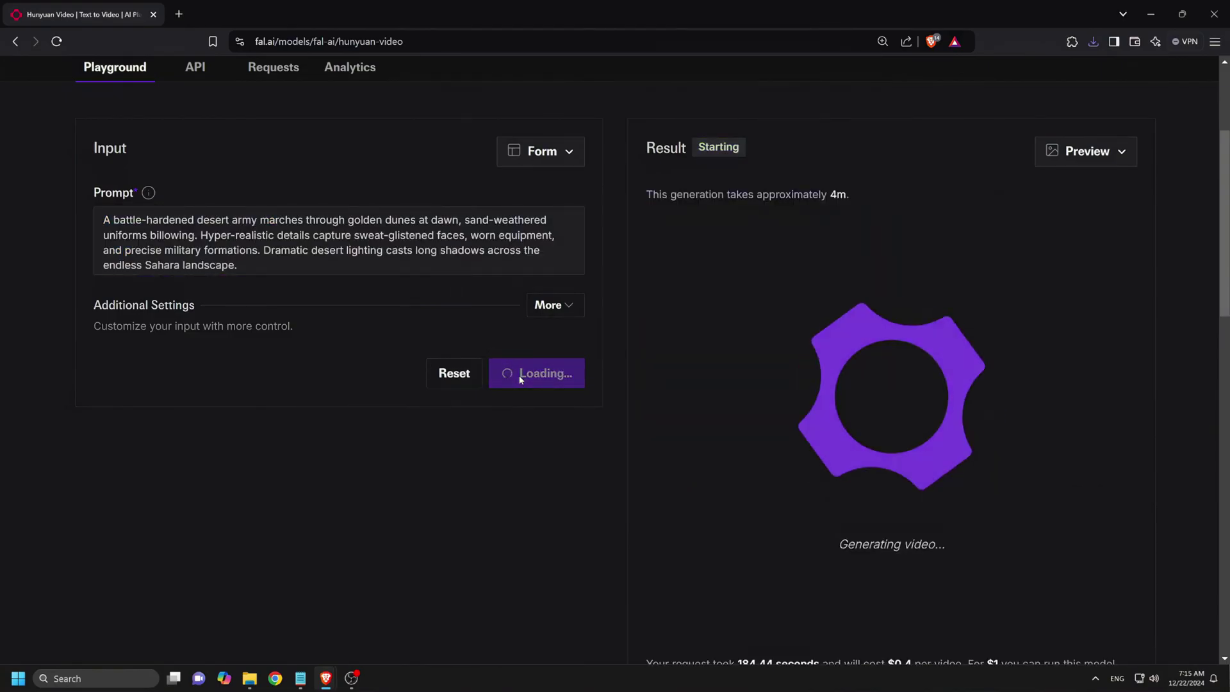